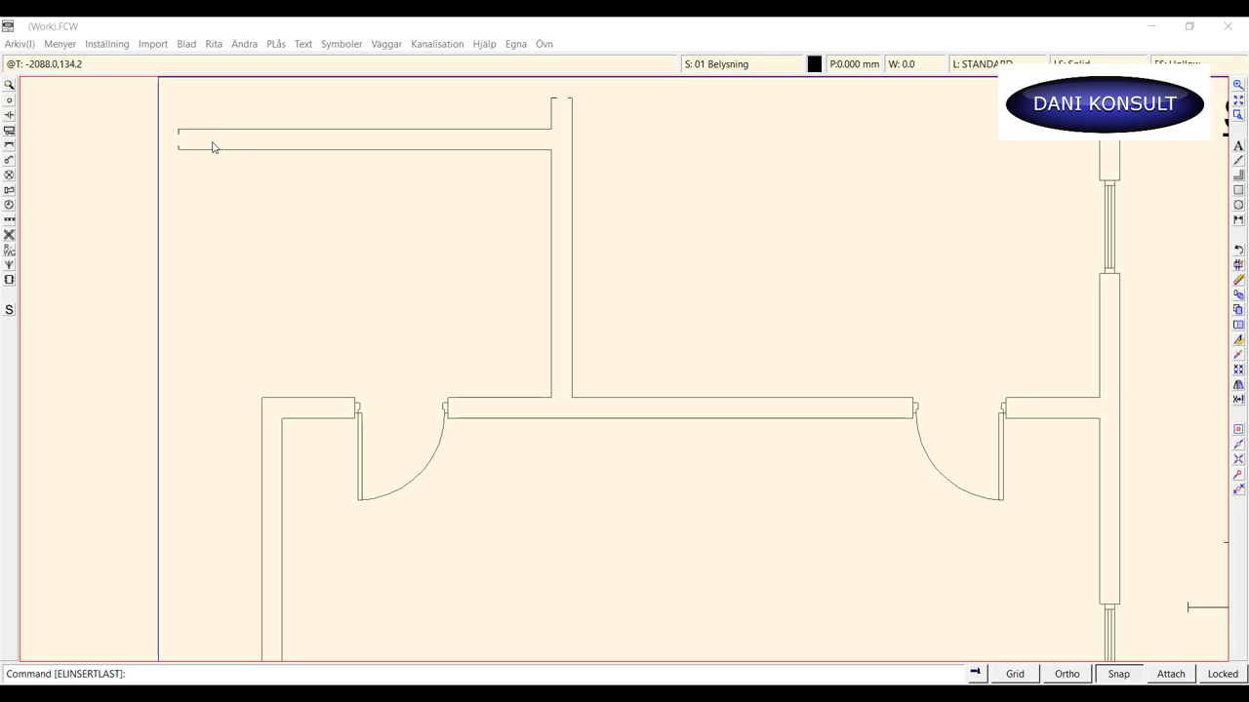
Pick the Central fylld symbol from the Centraler category of the symbol picker.
click(10, 131)
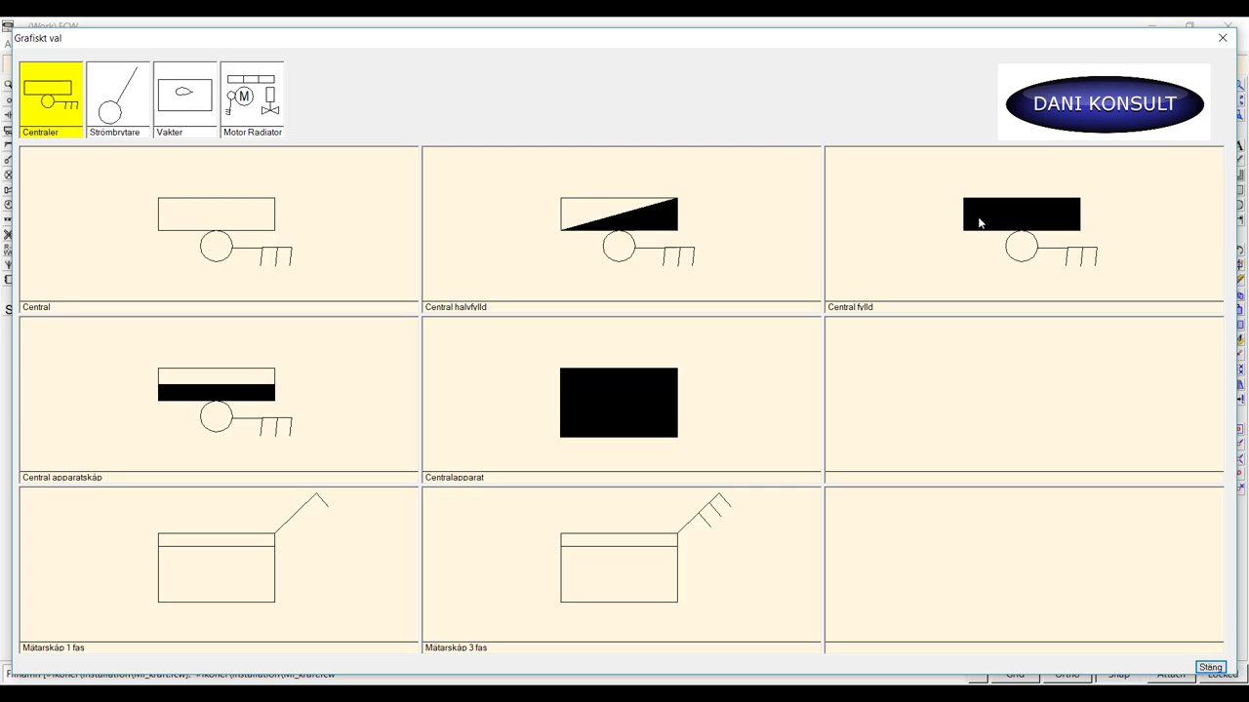
click(981, 224)
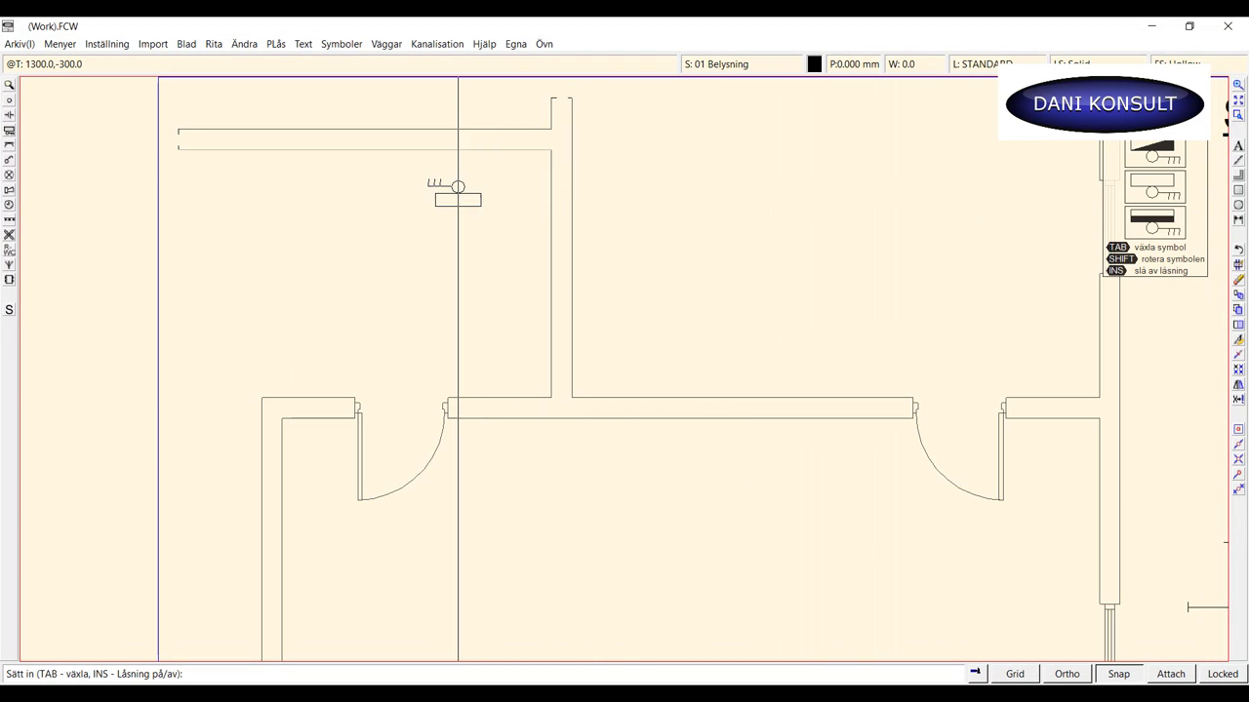
Cycle to the filled distribution board variant and place it below the upper-left room's top wall.
click(417, 187)
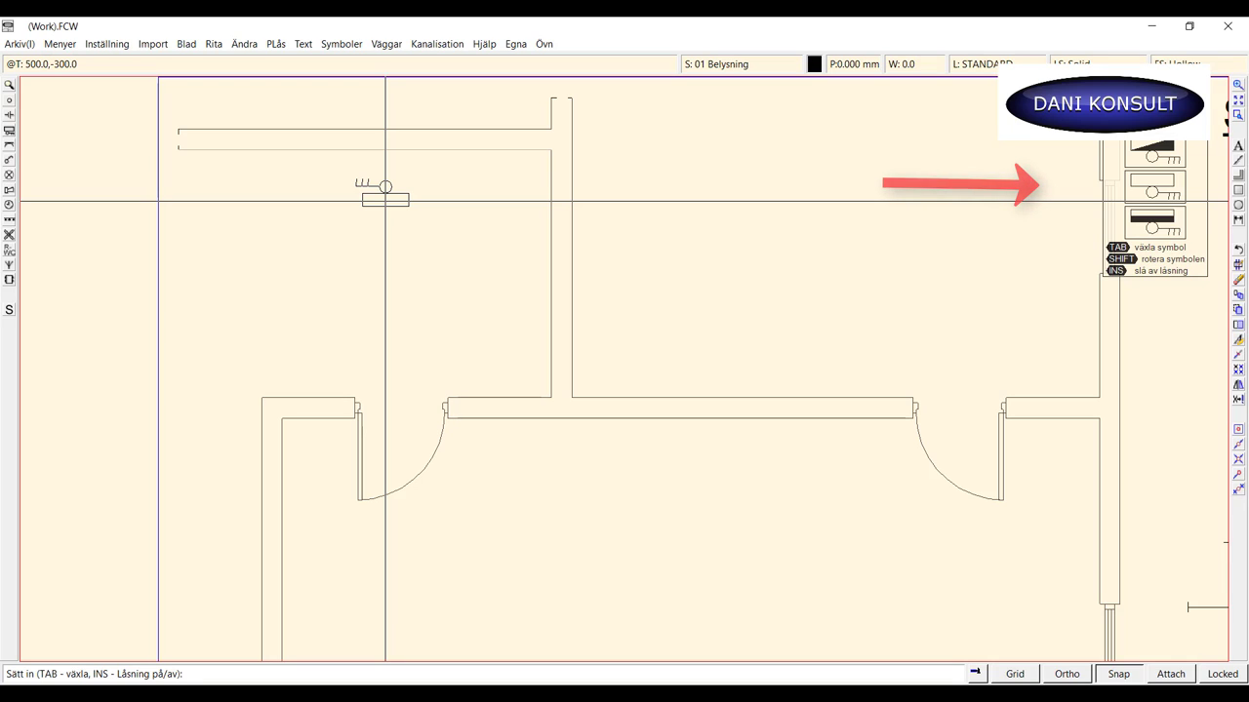
key(Tab)
key(Tab)
key(Tab)
key(Tab)
key(Tab)
key(Tab)
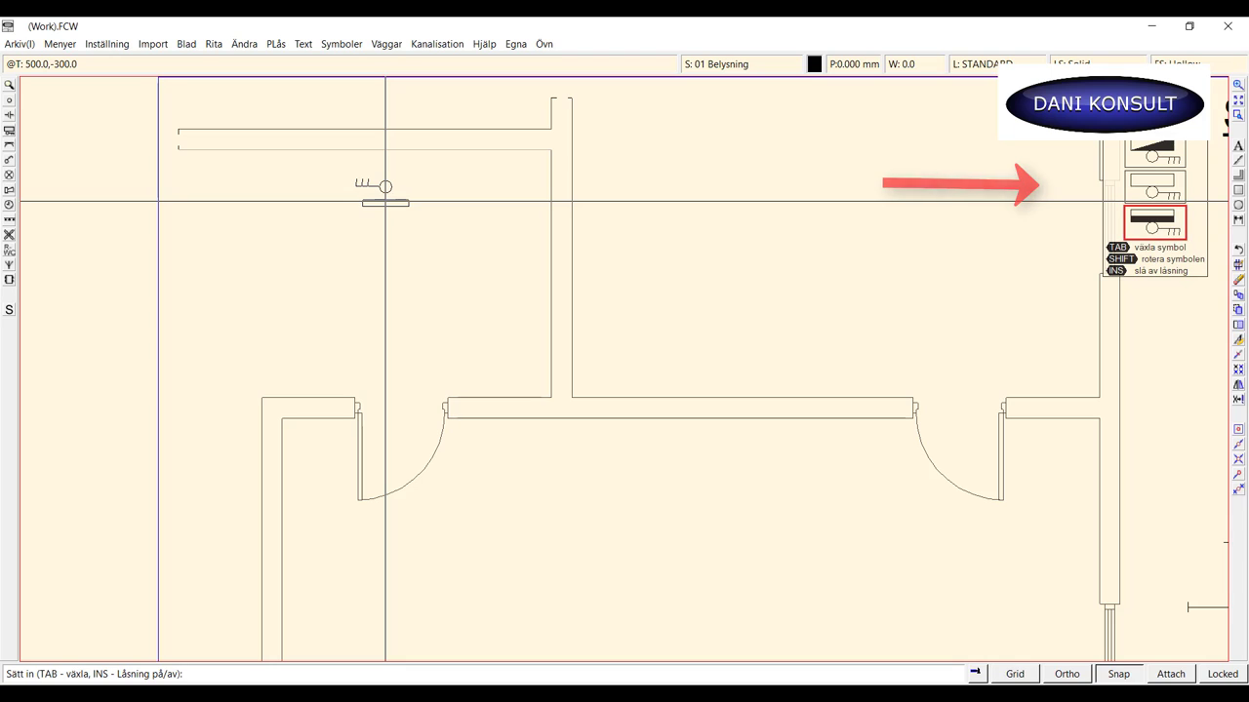
key(Tab)
key(Tab)
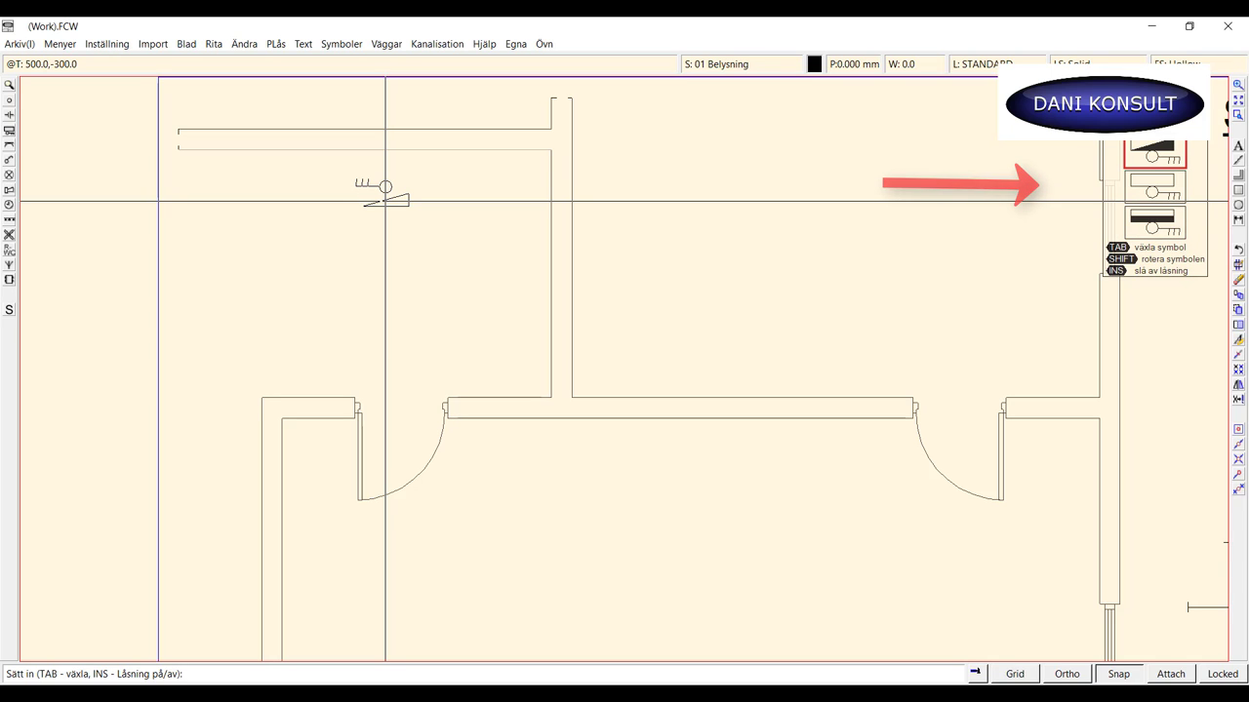
key(Tab)
key(Tab)
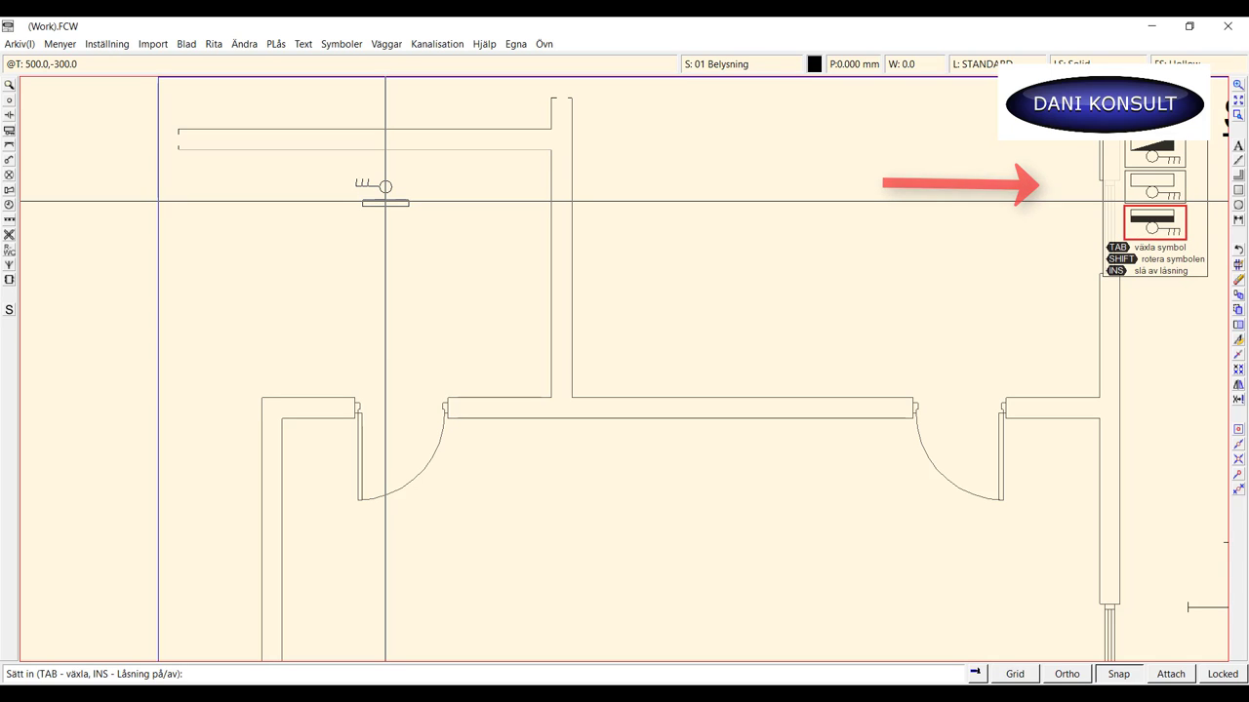
key(Tab)
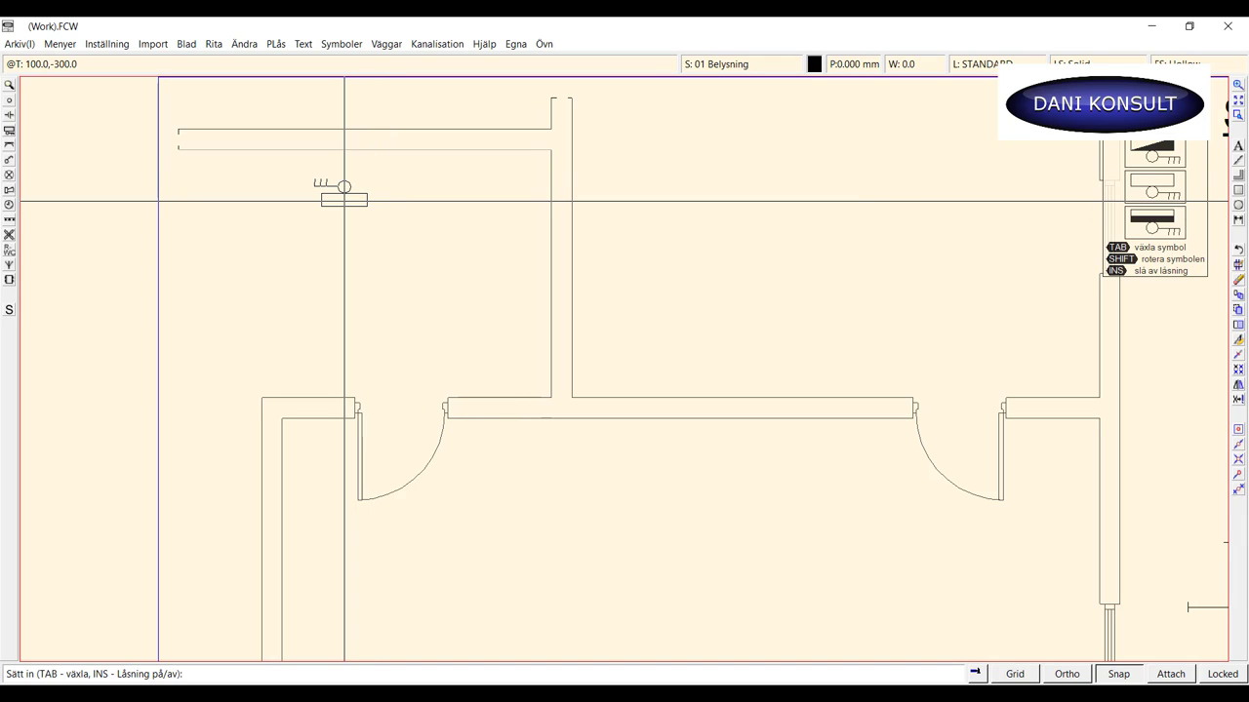
click(343, 201)
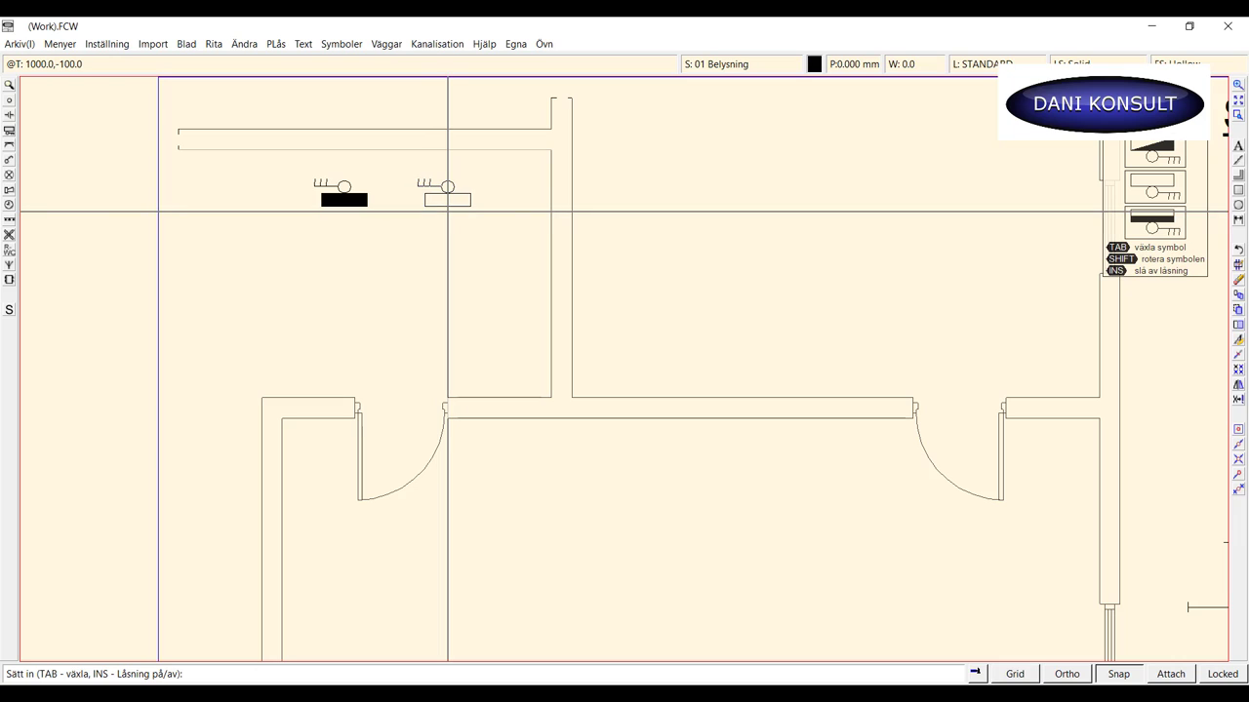
End symbol insertion with one filled distribution board placed, then start moving it via Flytta.
right_click(447, 212)
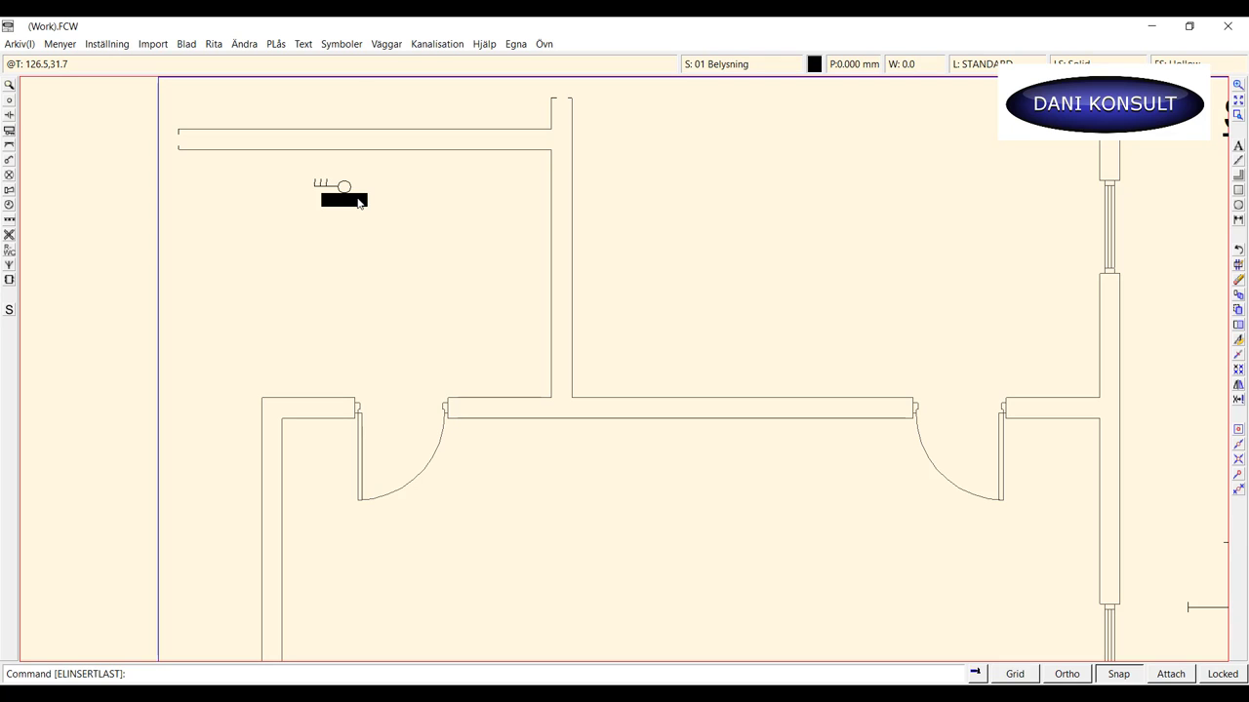
click(359, 201)
click(359, 200)
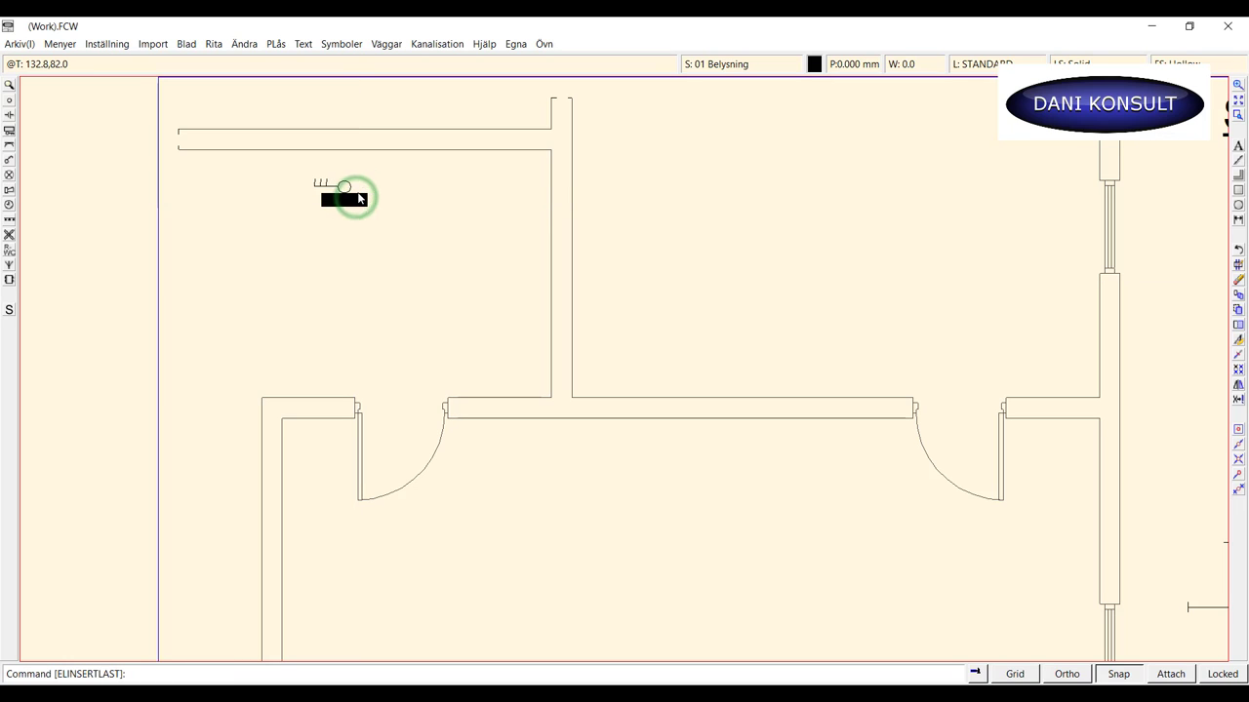
right_click(359, 199)
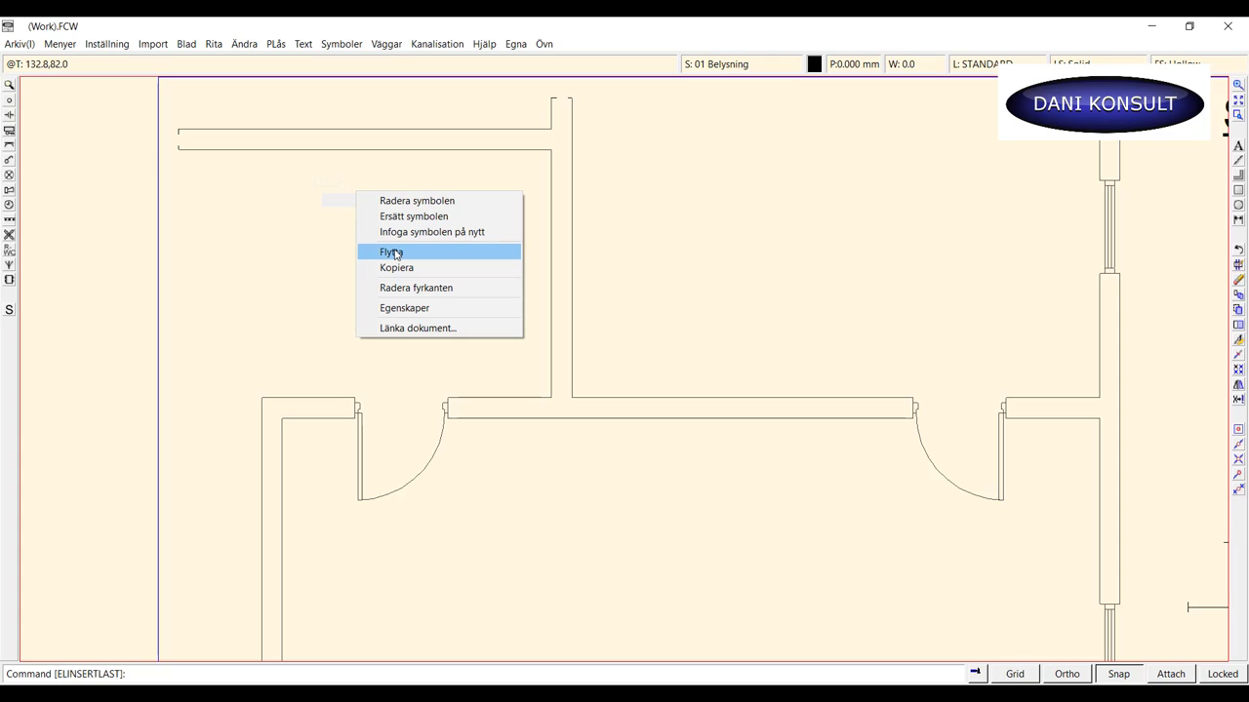
click(313, 232)
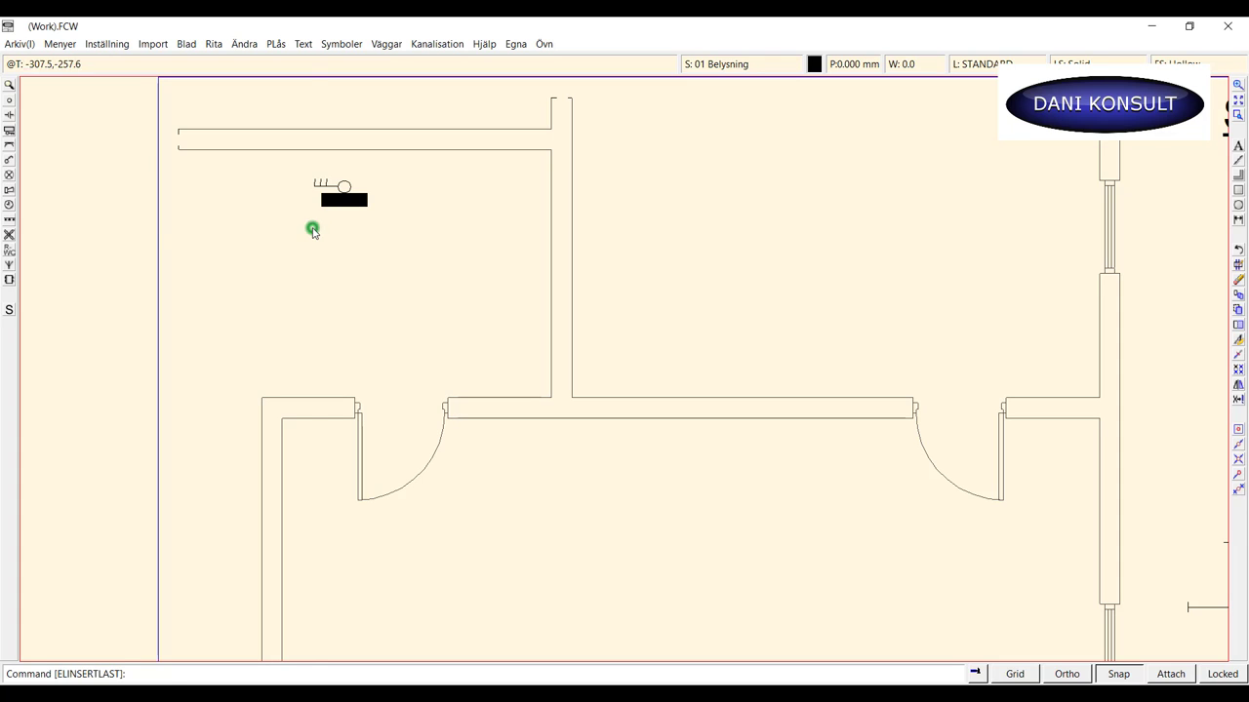
click(312, 231)
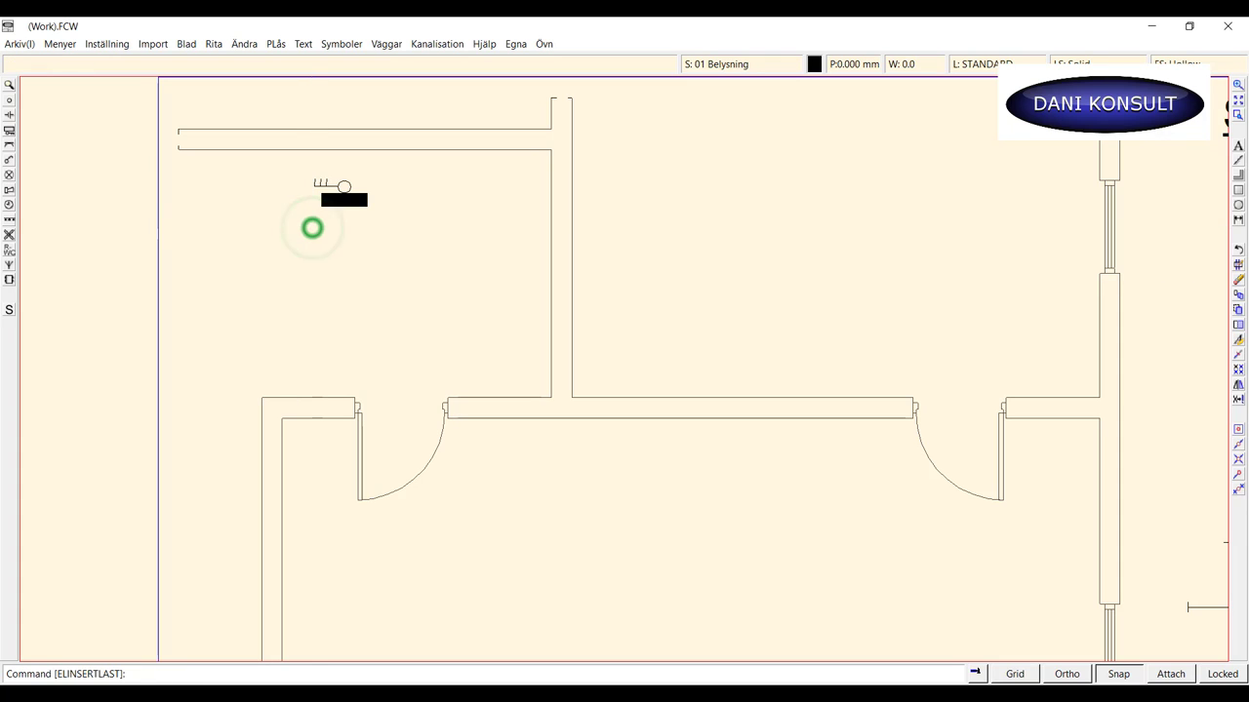
click(244, 45)
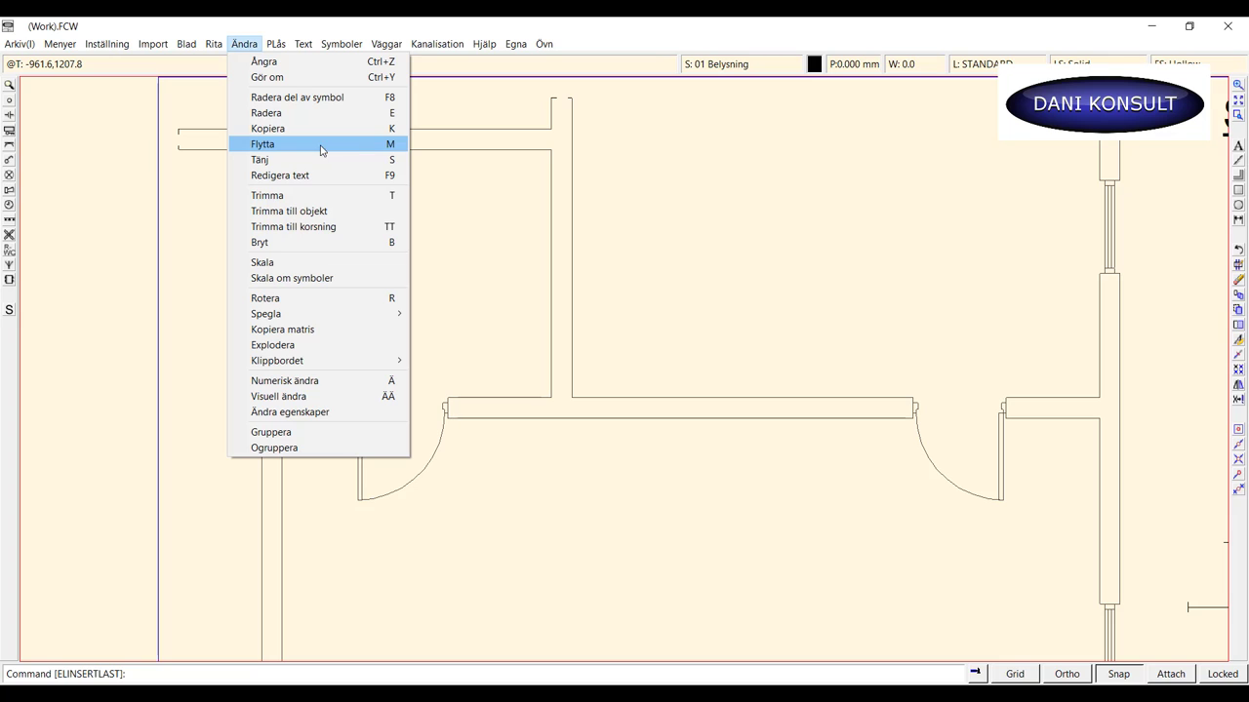
Window-select the distribution board with Ändra > Flytta and shift it up toward the top wall.
click(277, 146)
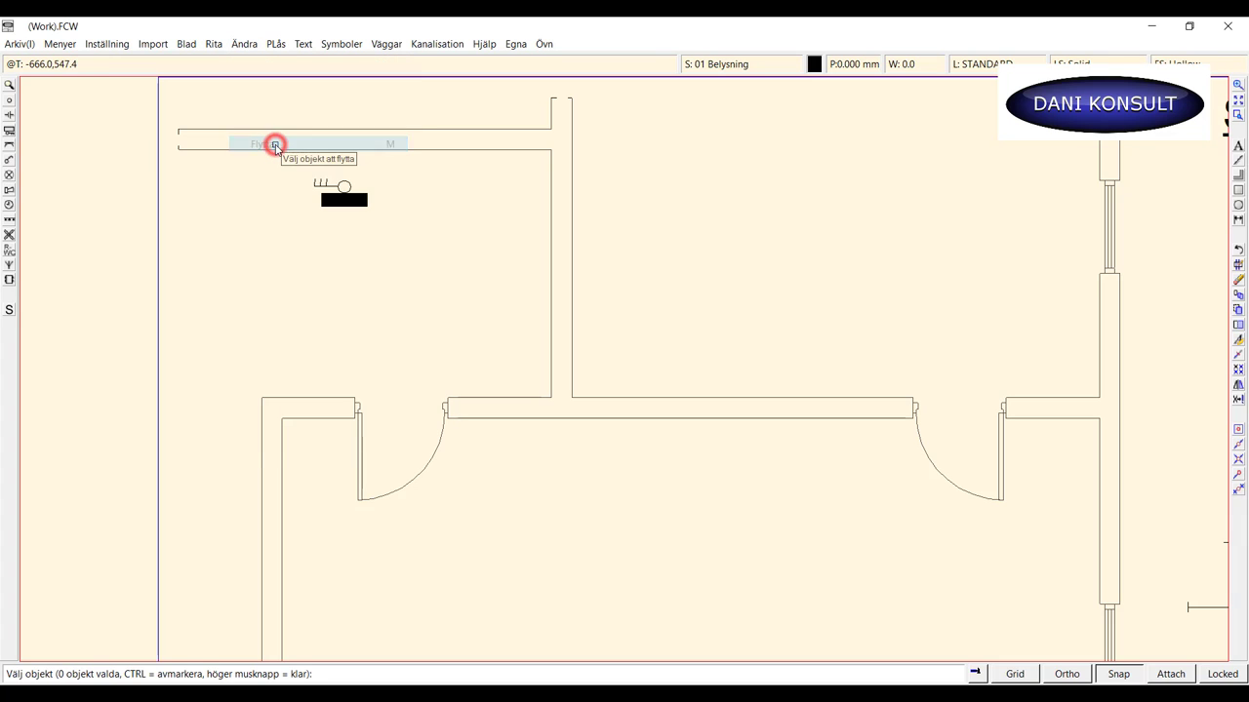
click(303, 174)
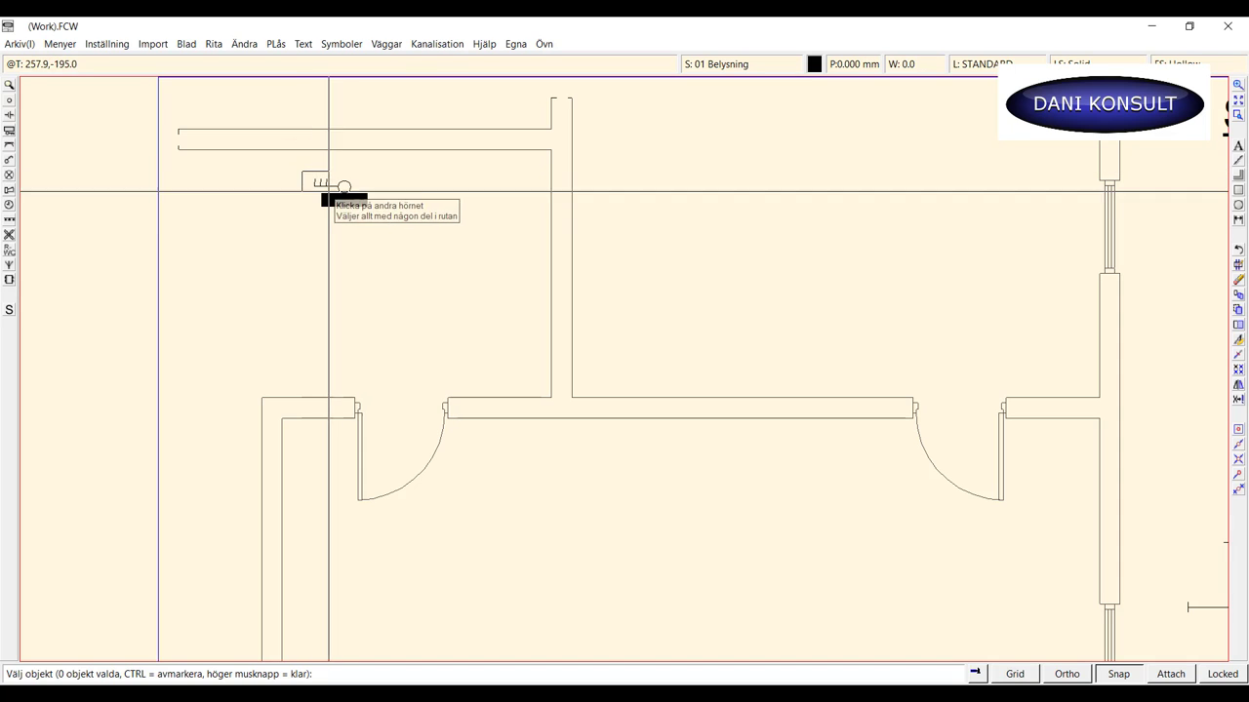
click(384, 218)
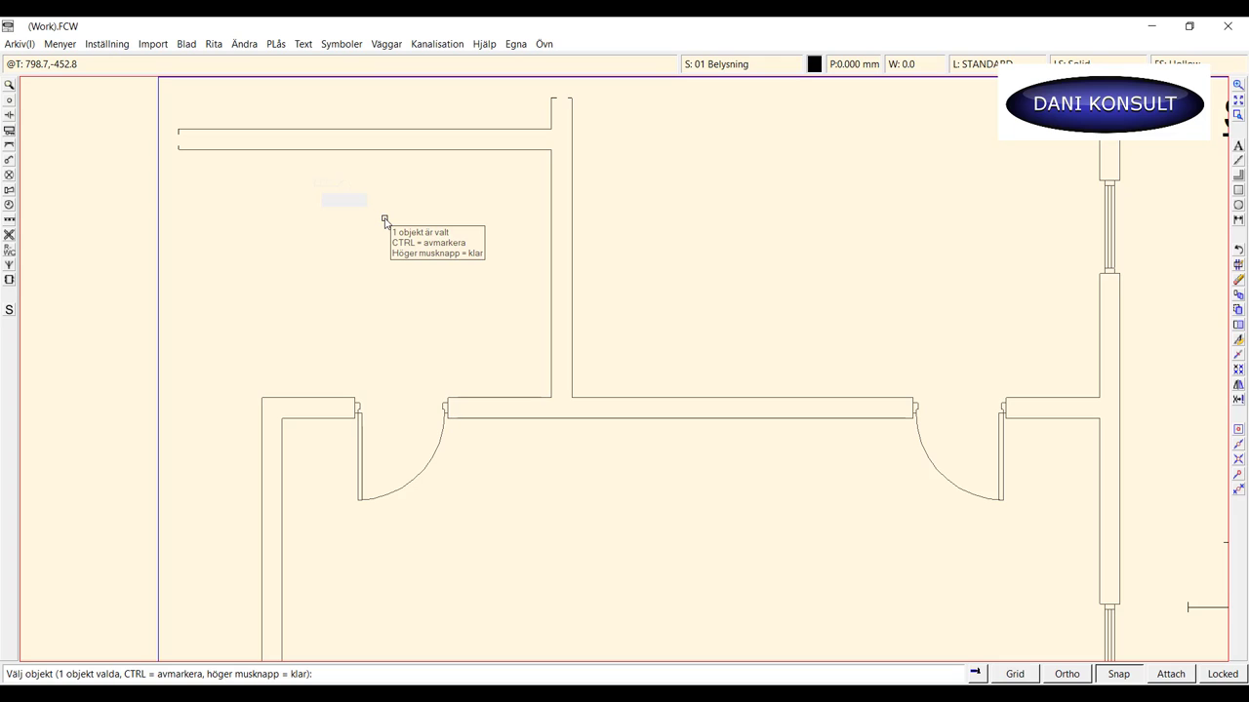
right_click(385, 217)
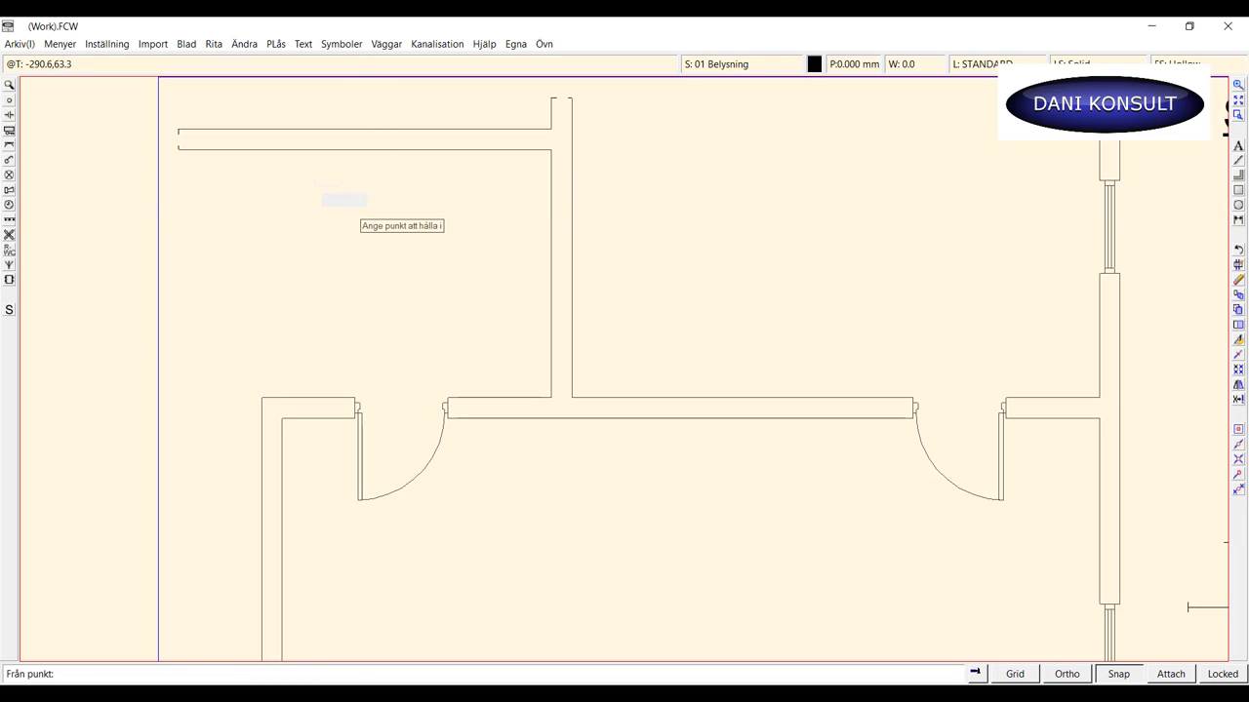
click(354, 201)
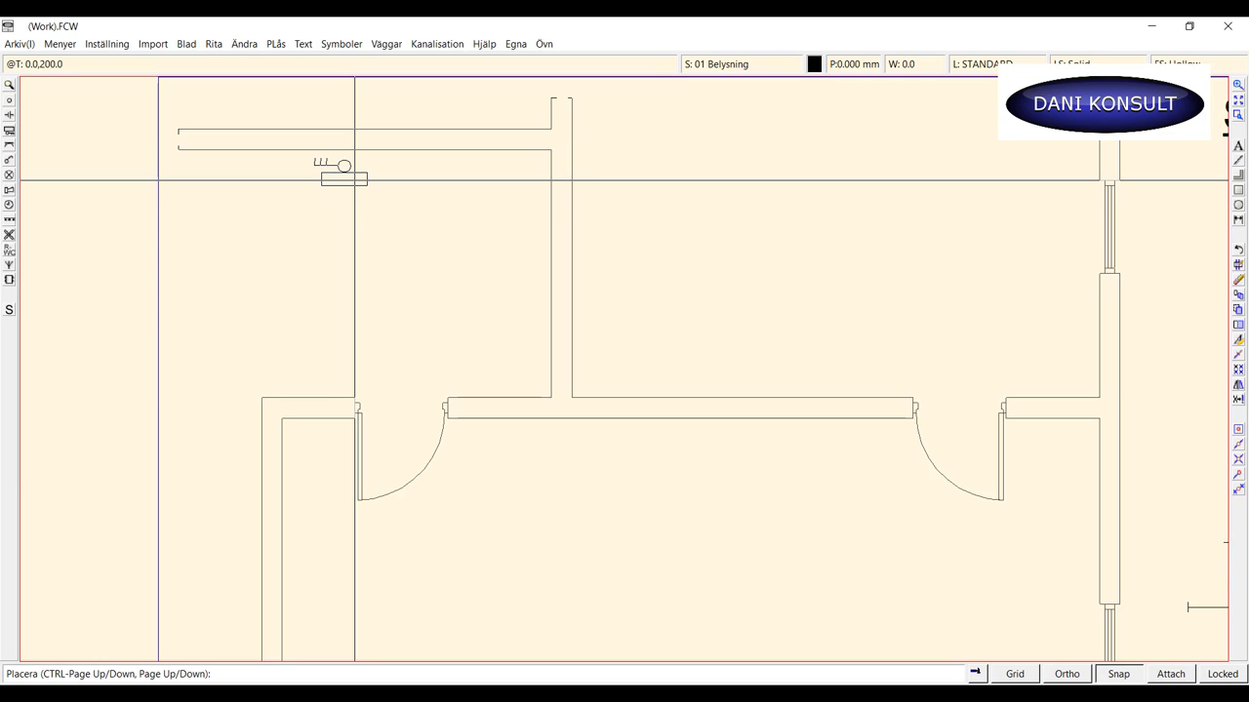
click(354, 179)
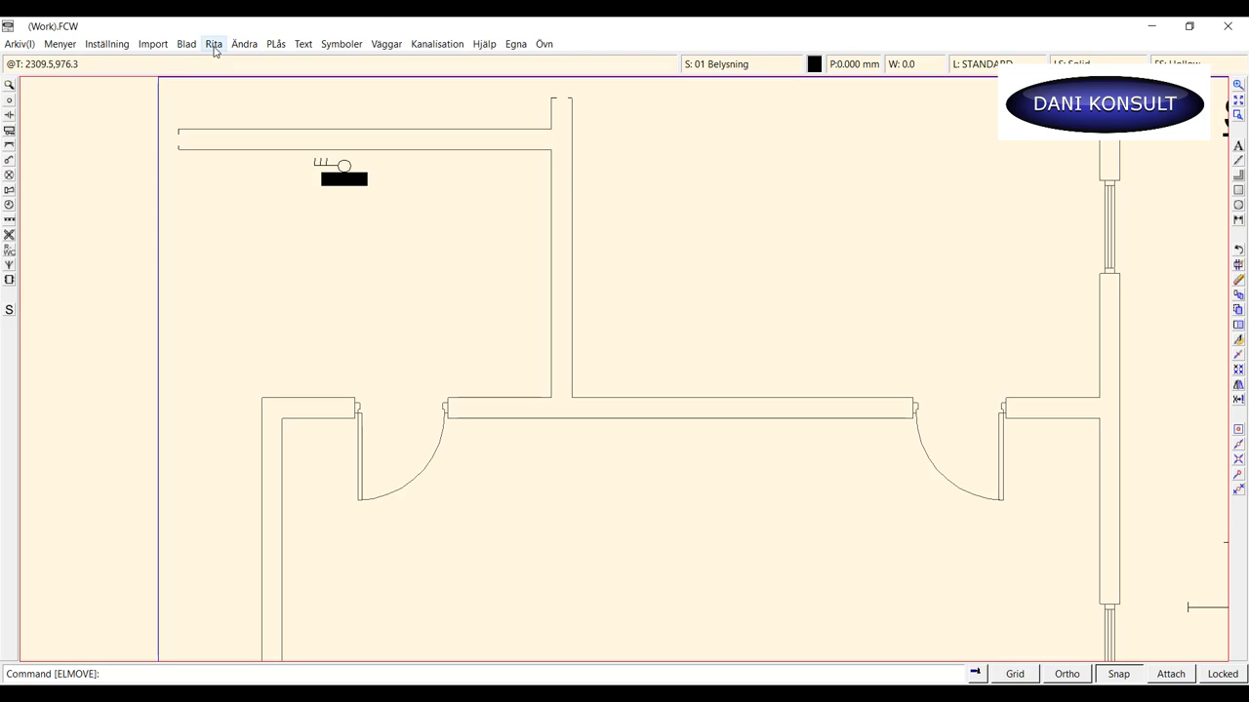
Start the Linje command from the Rita menu.
click(214, 45)
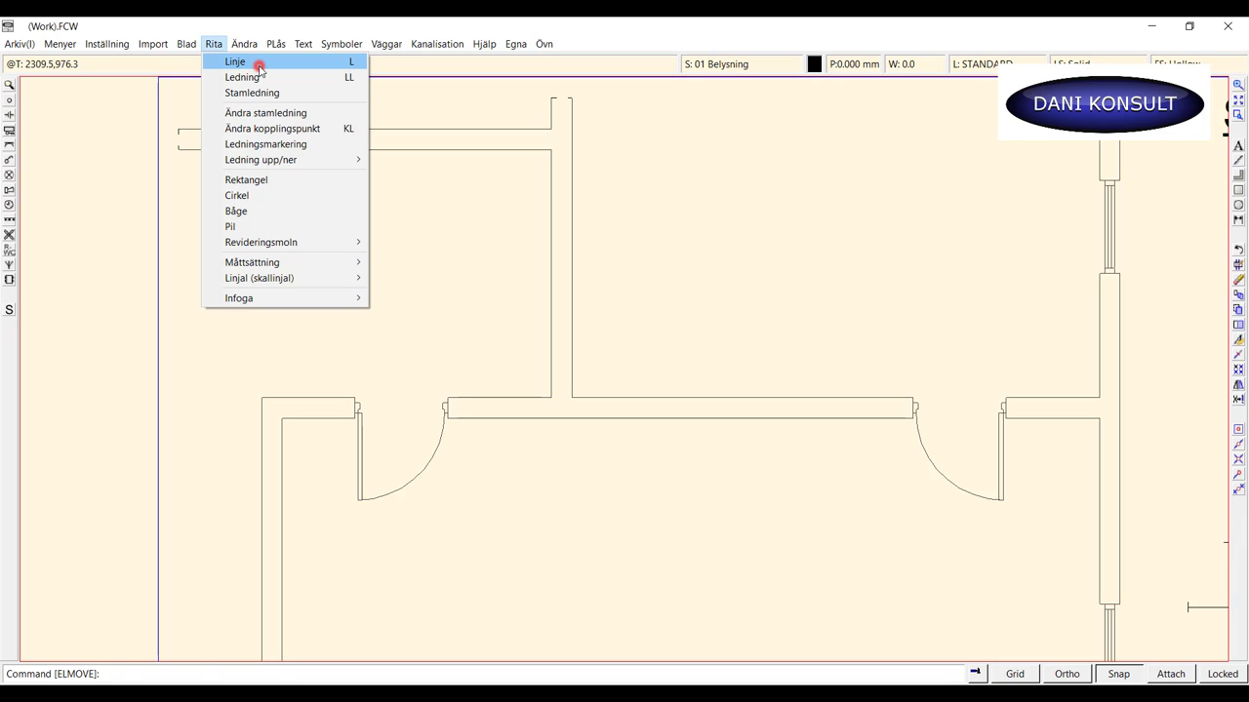
click(257, 61)
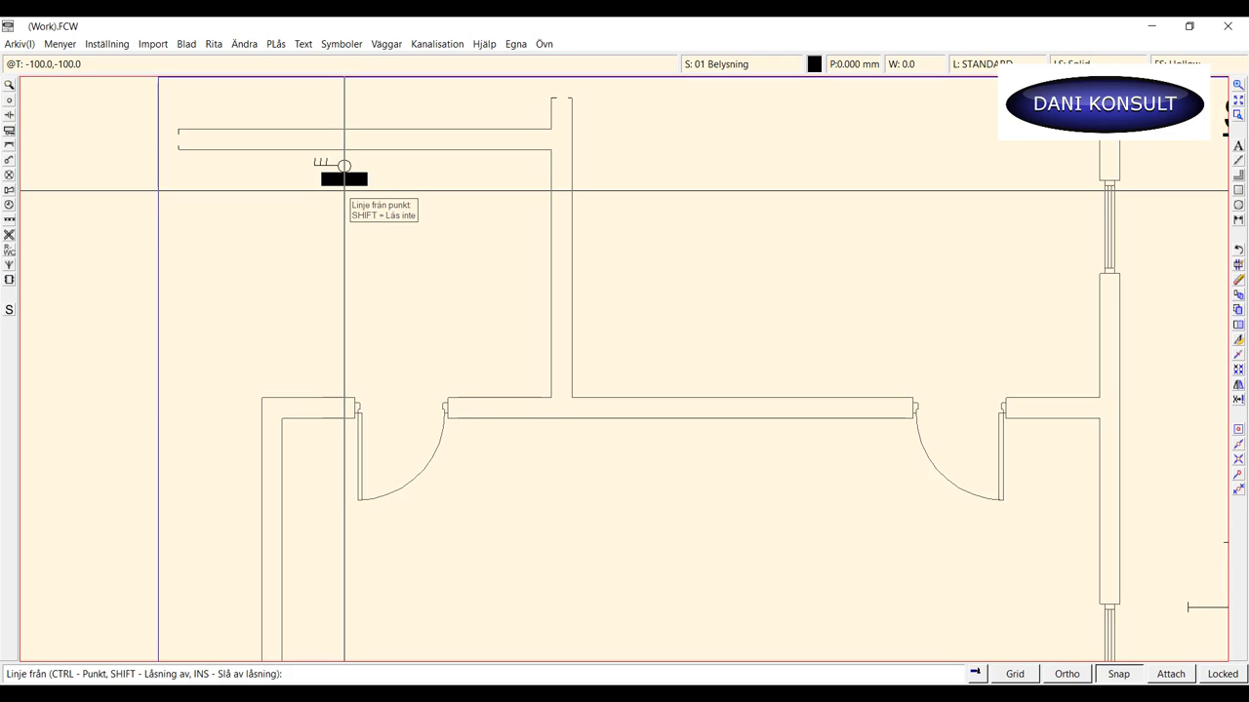
Draw the cable from the distribution board down, across, and down to the left door's wall corner.
click(344, 166)
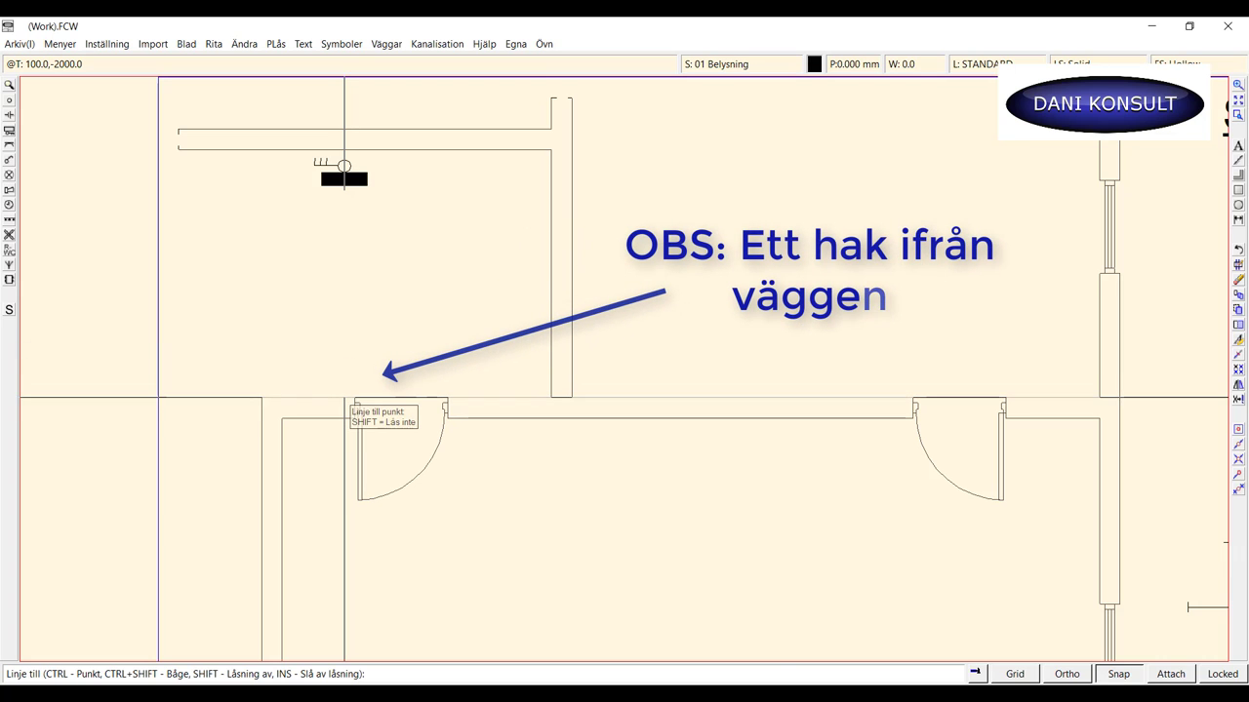
click(347, 389)
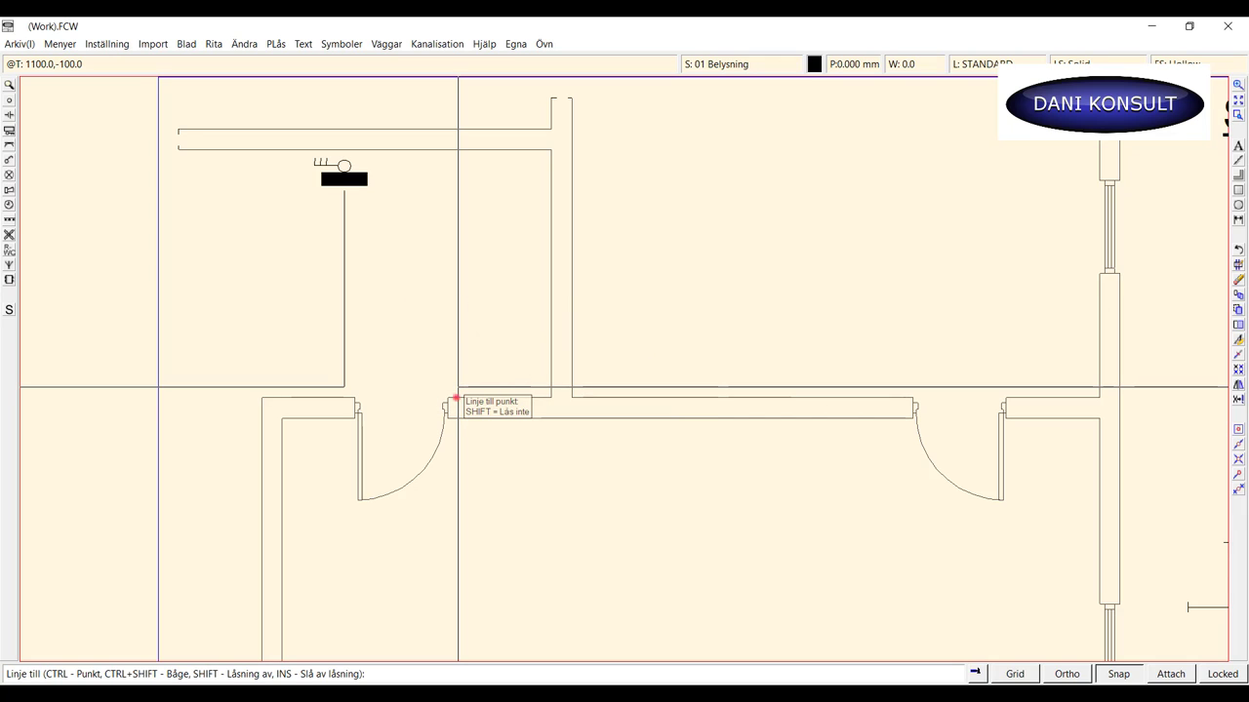
click(457, 387)
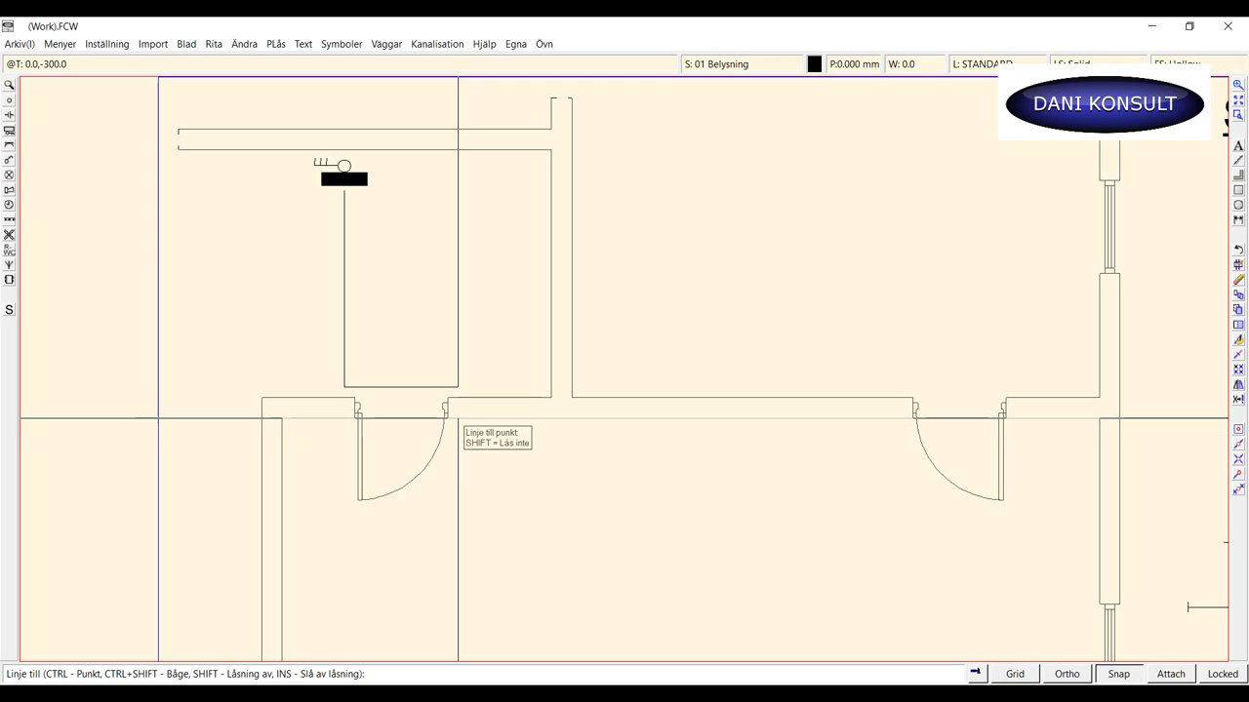
click(457, 428)
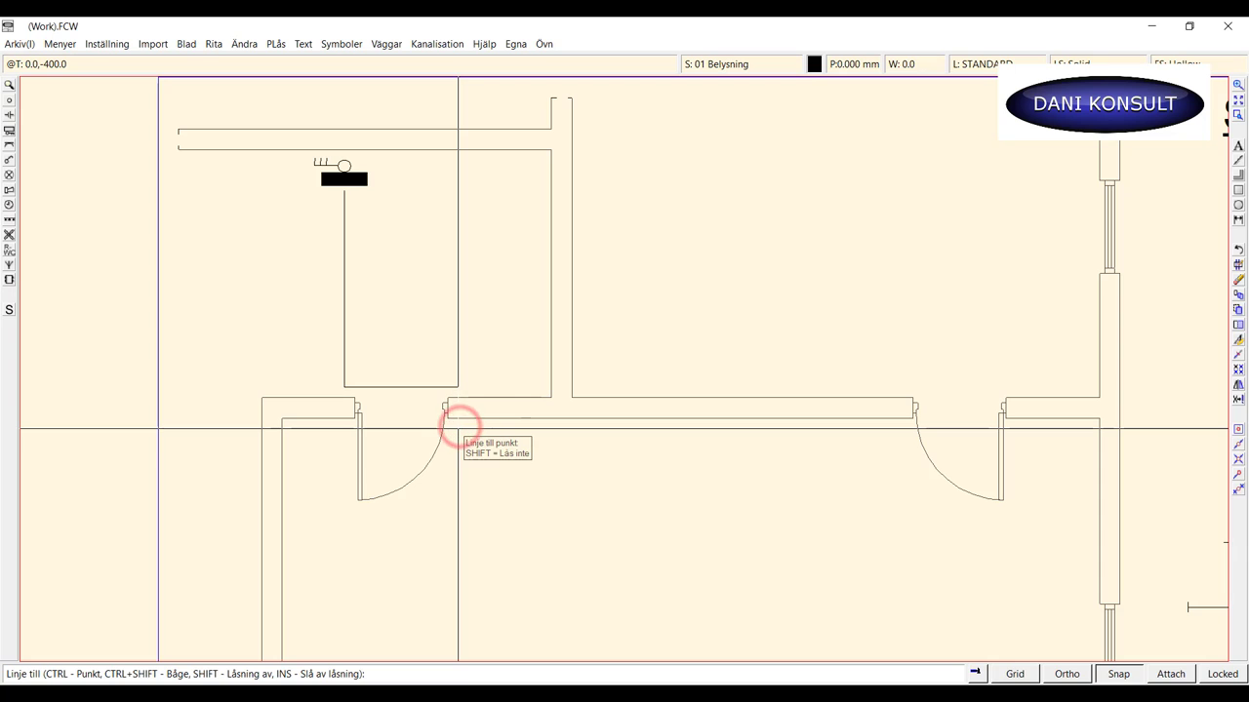
right_click(458, 429)
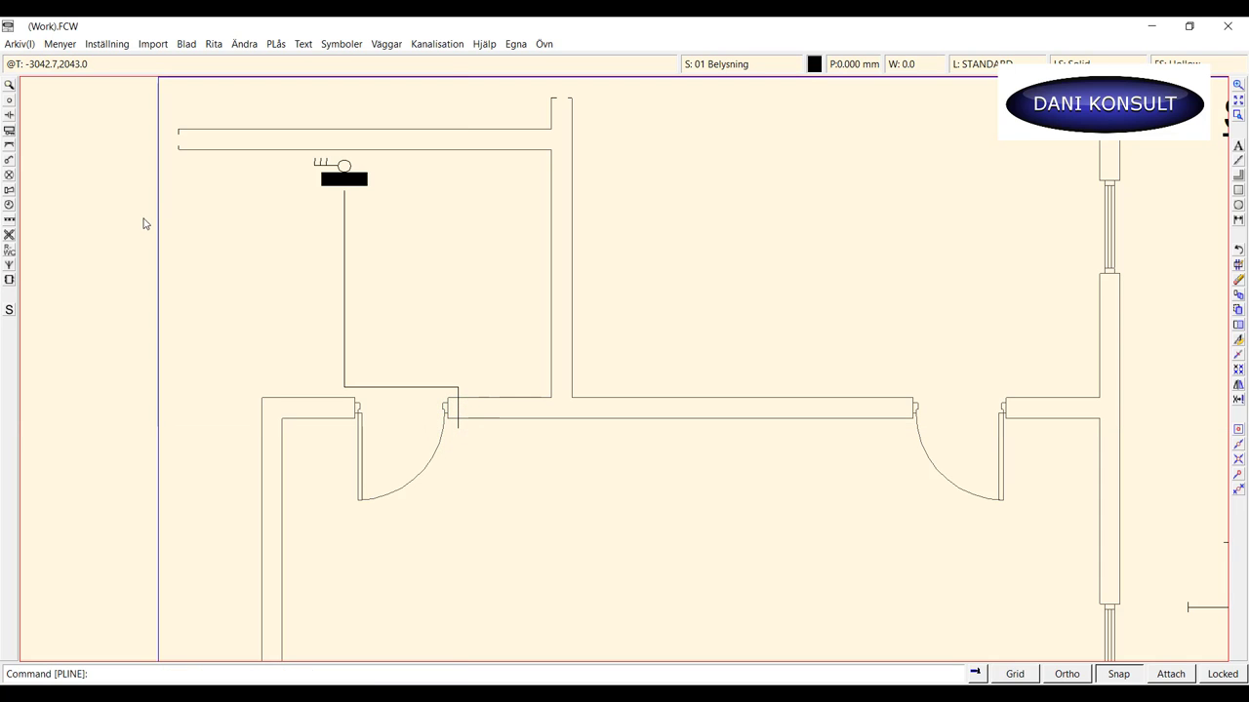
Place a Kopplingsdosa inf junction box at the cable's end by the left door.
click(10, 101)
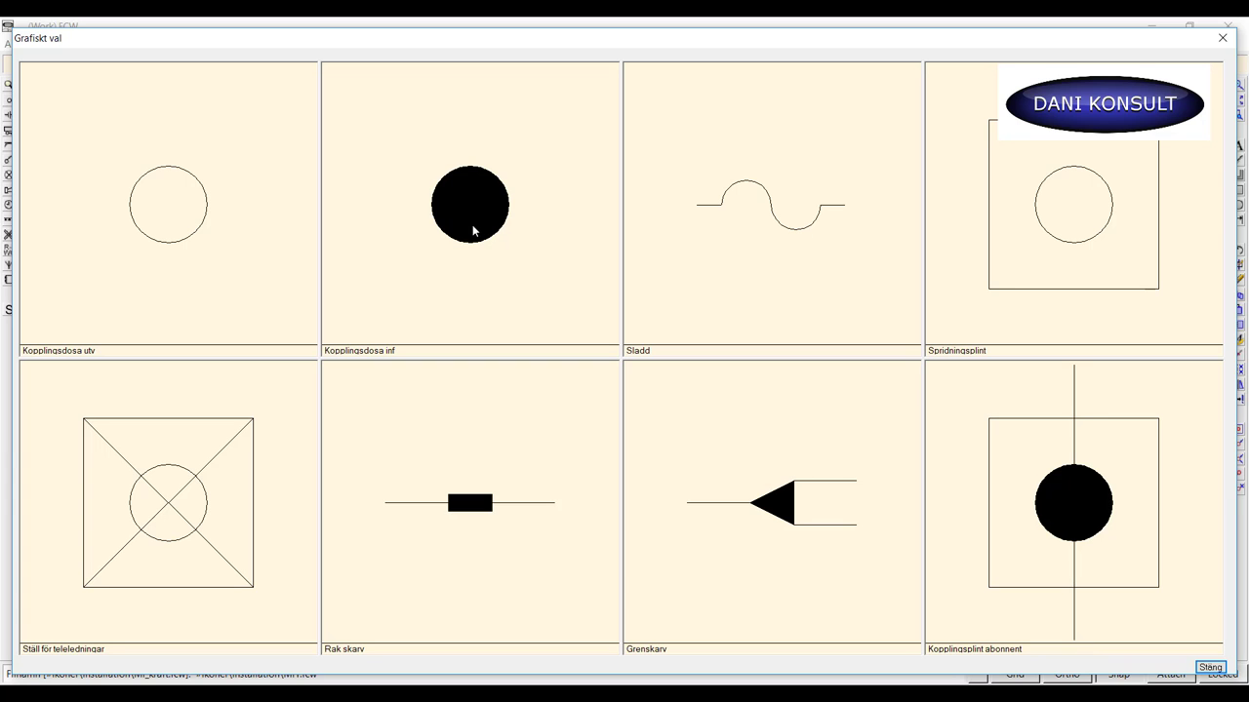
click(472, 228)
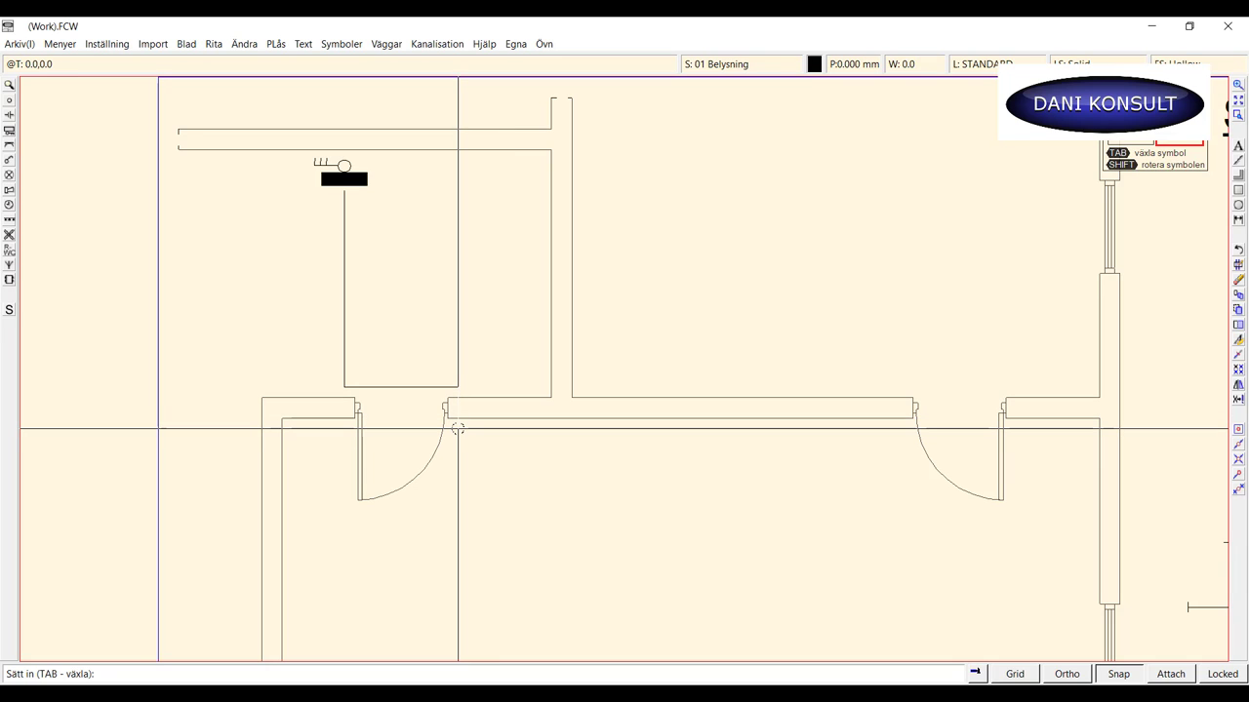
click(457, 428)
right_click(457, 428)
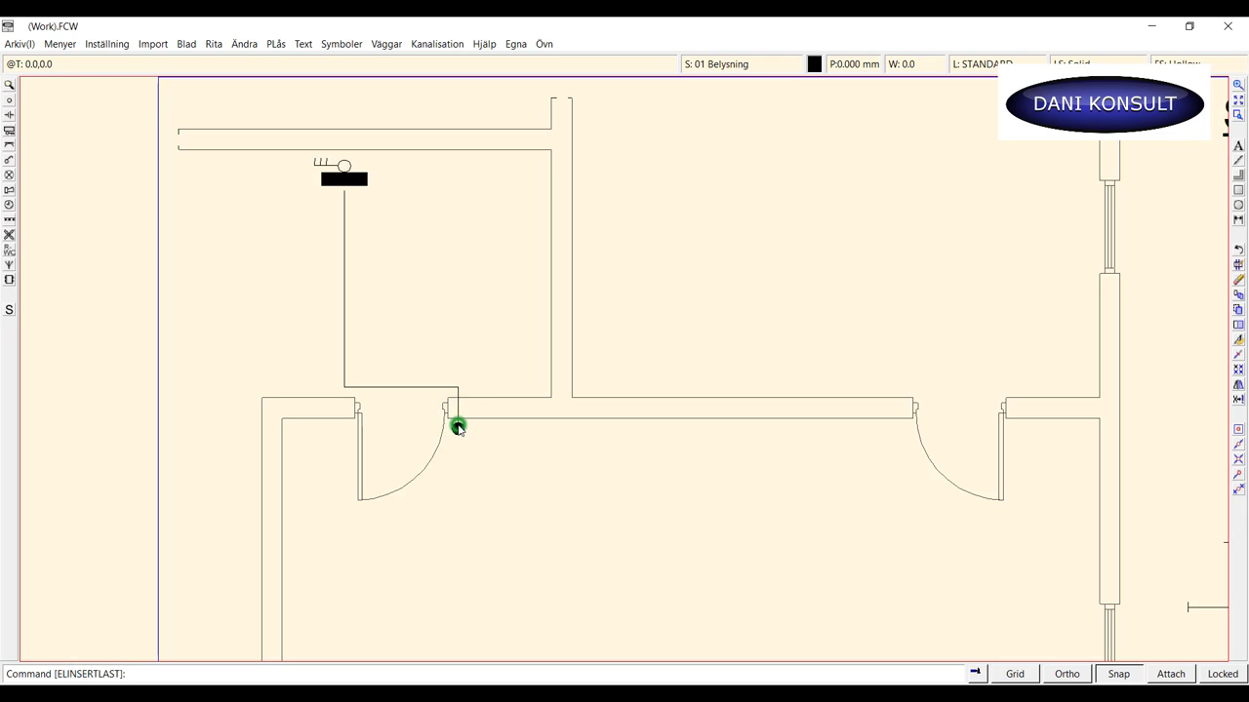
Move the distribution board slightly down with Flytta so it sits on the cable line.
right_click(362, 177)
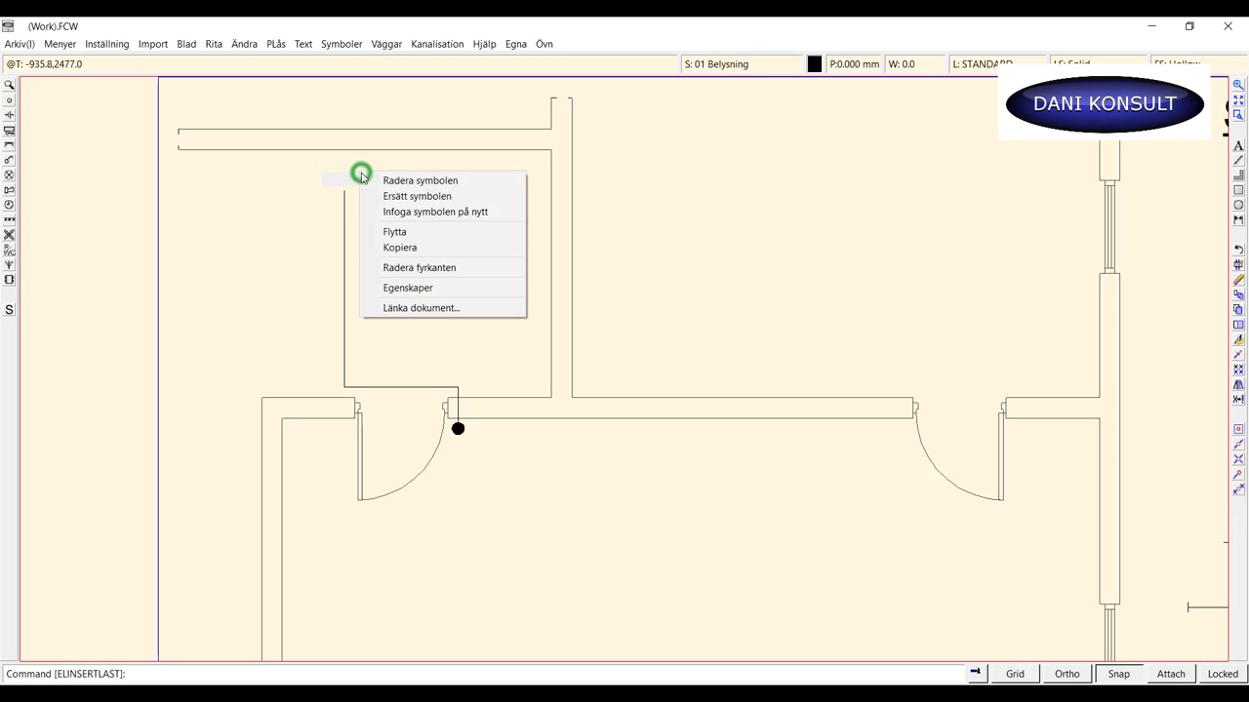
click(395, 232)
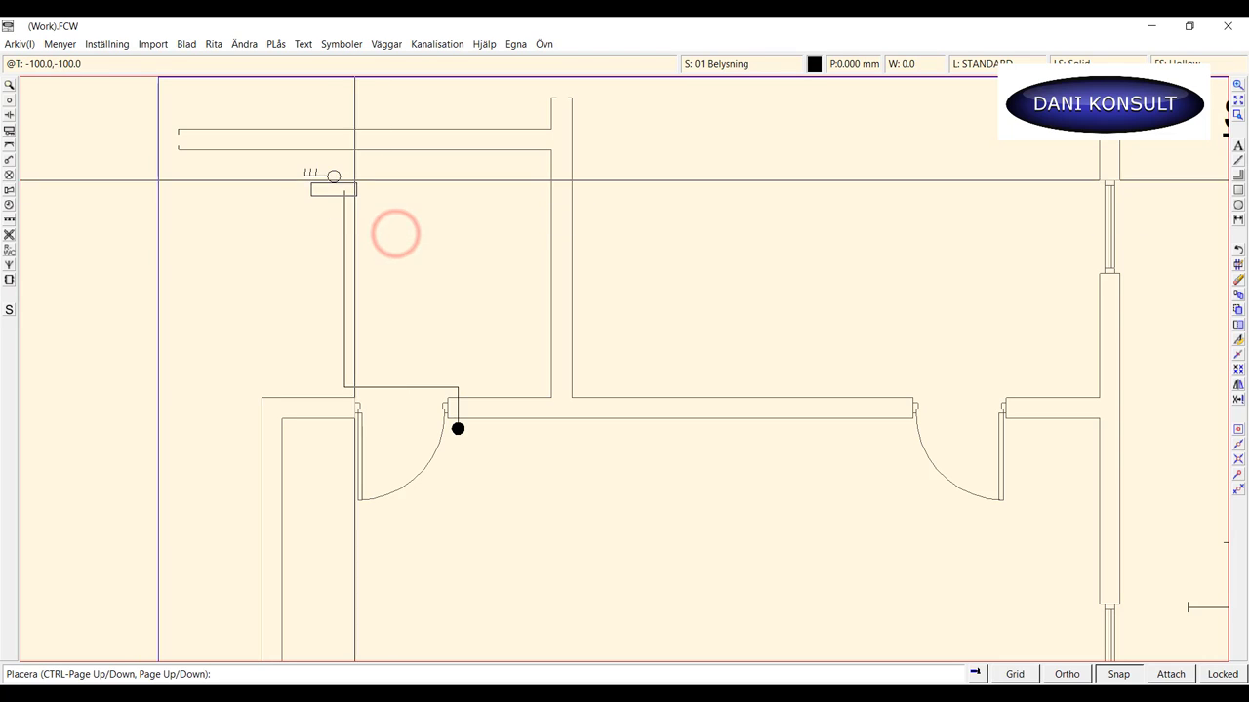
click(365, 180)
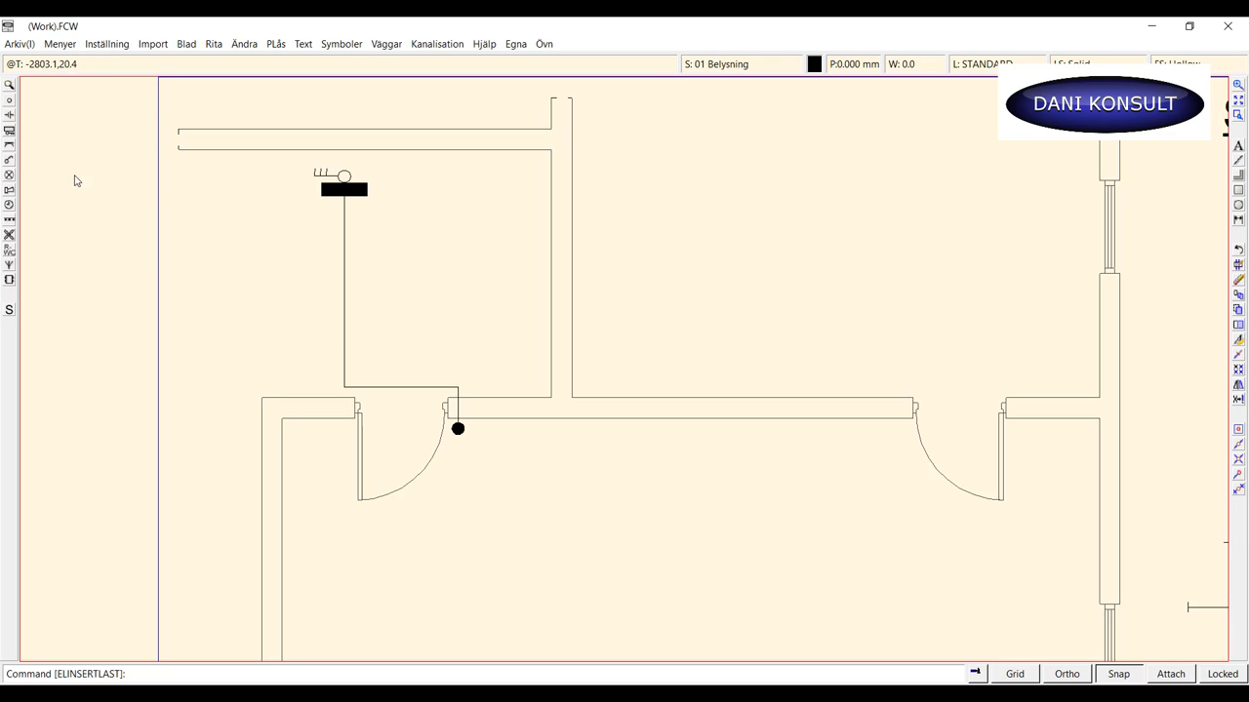
Place a Brytare 1 polig fylld switch from the Fyllda switches just below the junction box.
click(10, 163)
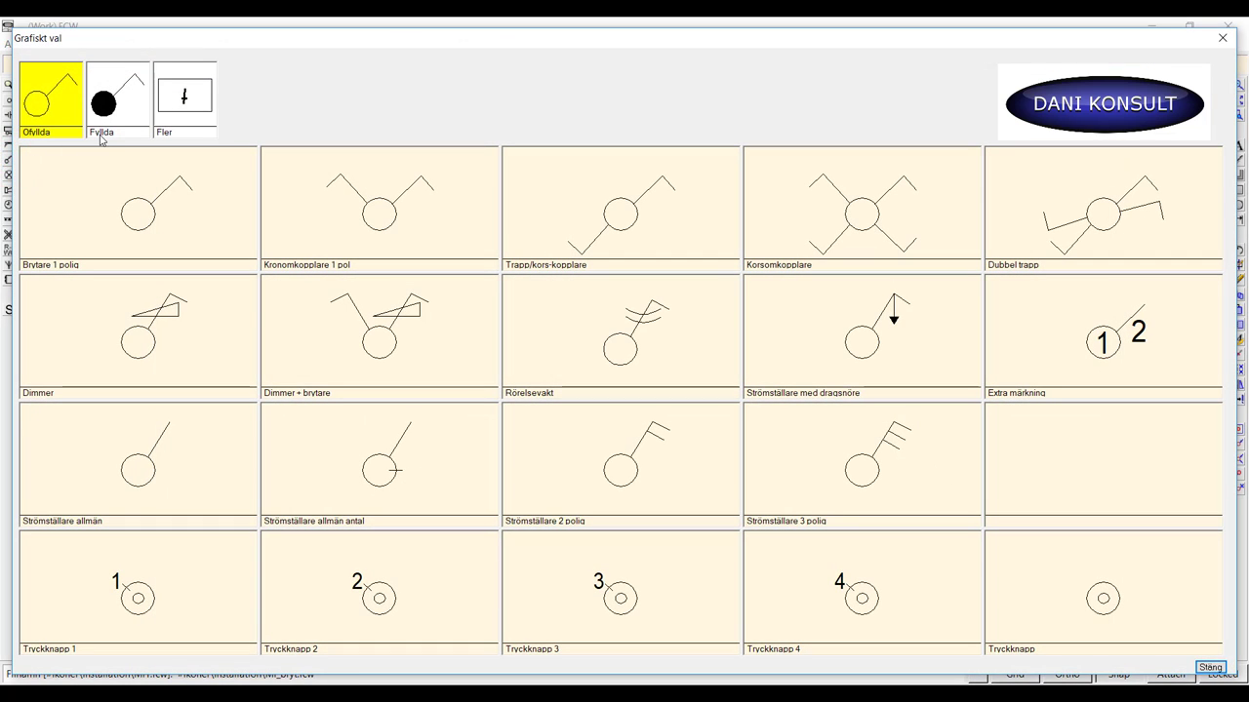
click(115, 113)
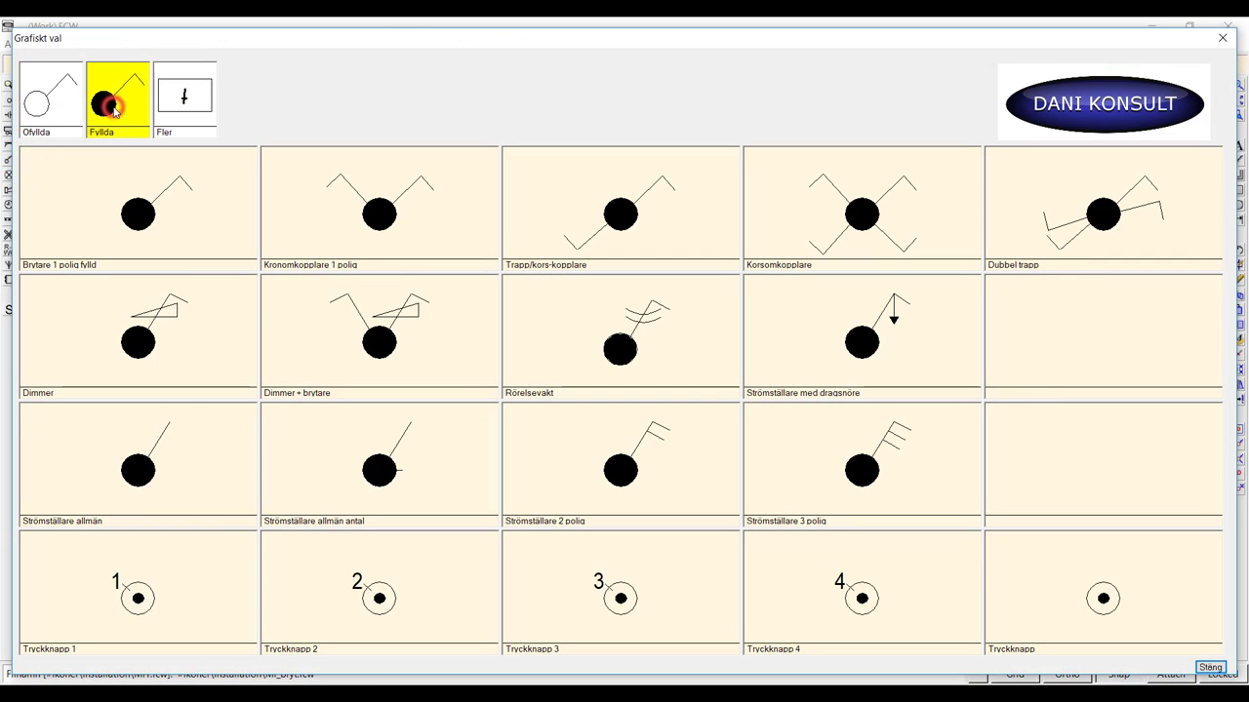
click(141, 211)
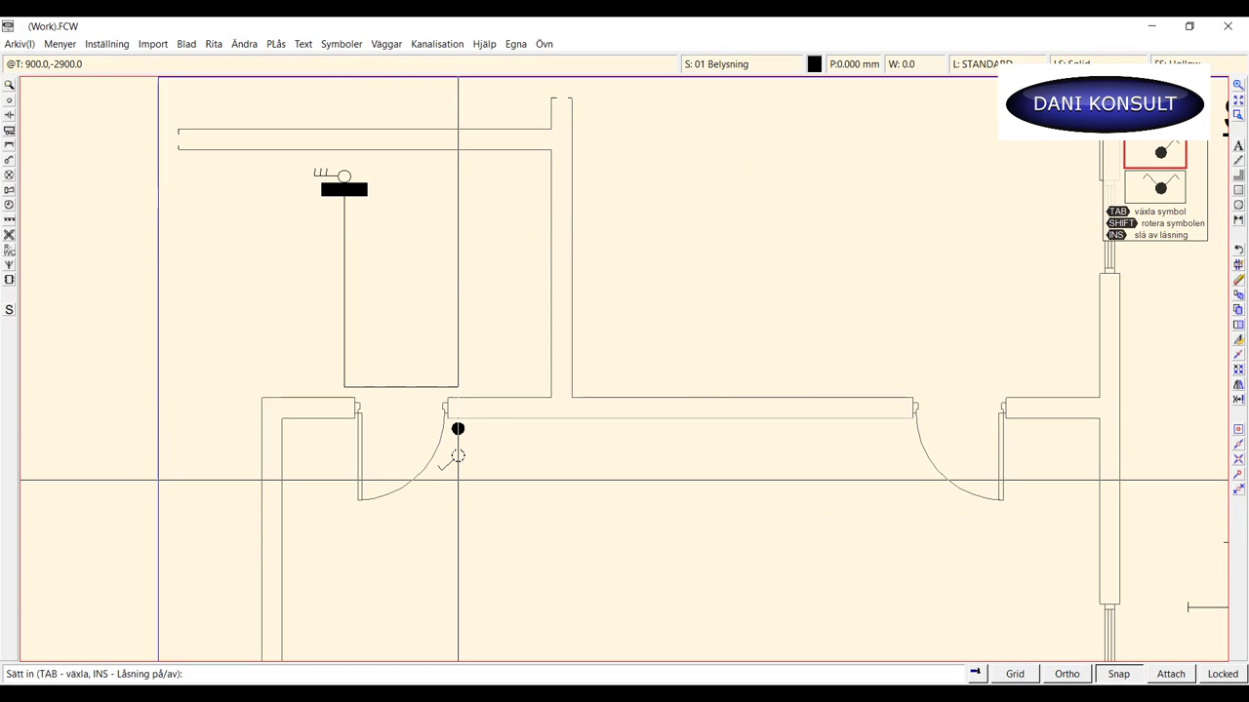
click(455, 484)
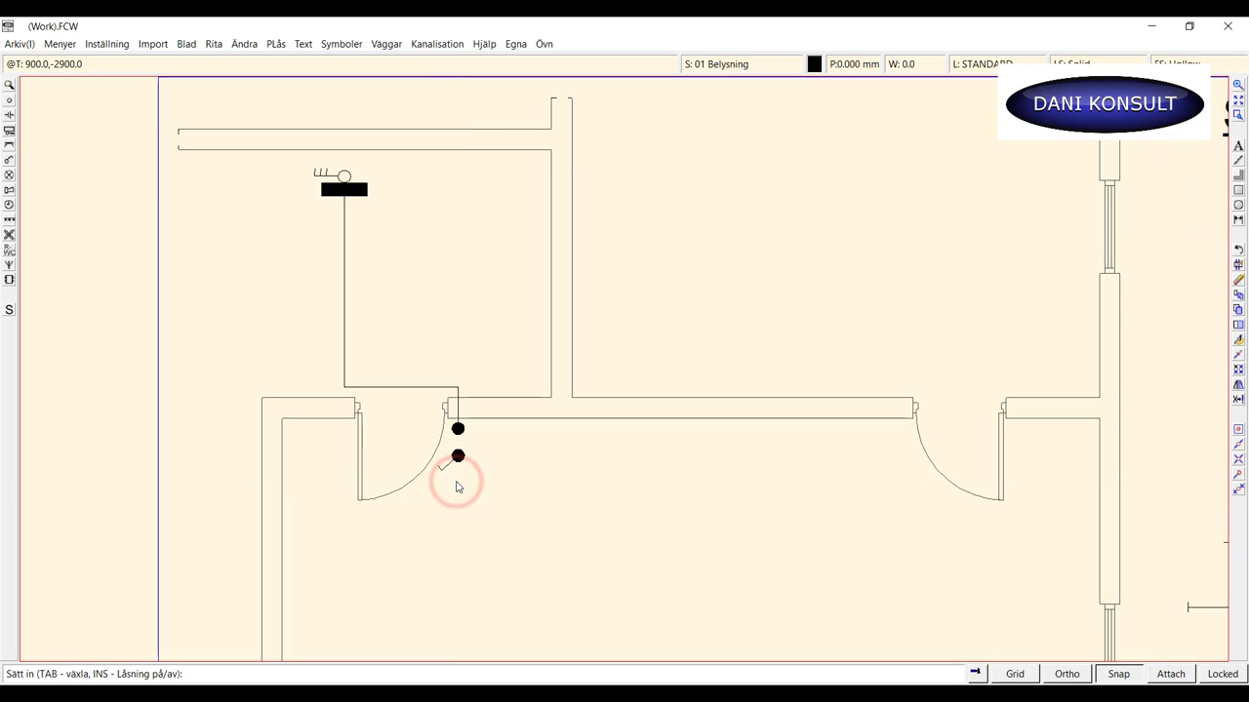
right_click(408, 466)
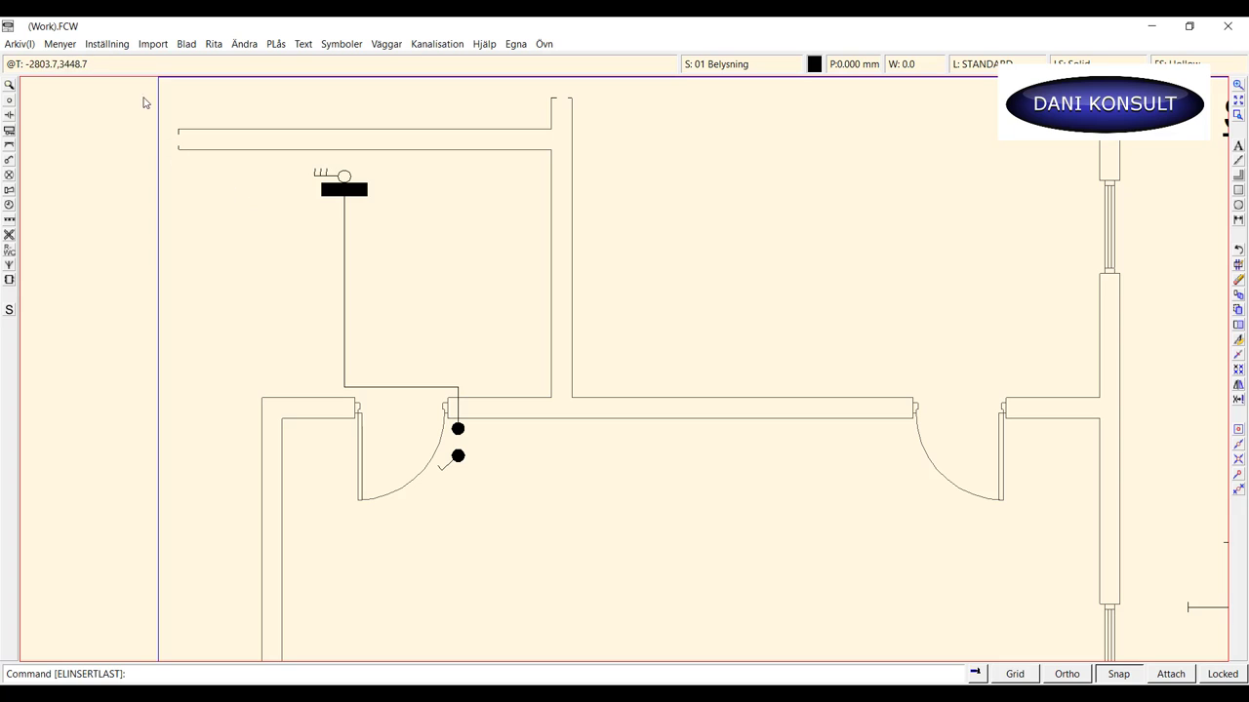
Draw a short vertical Linje cable from the junction box down to the switch.
click(213, 44)
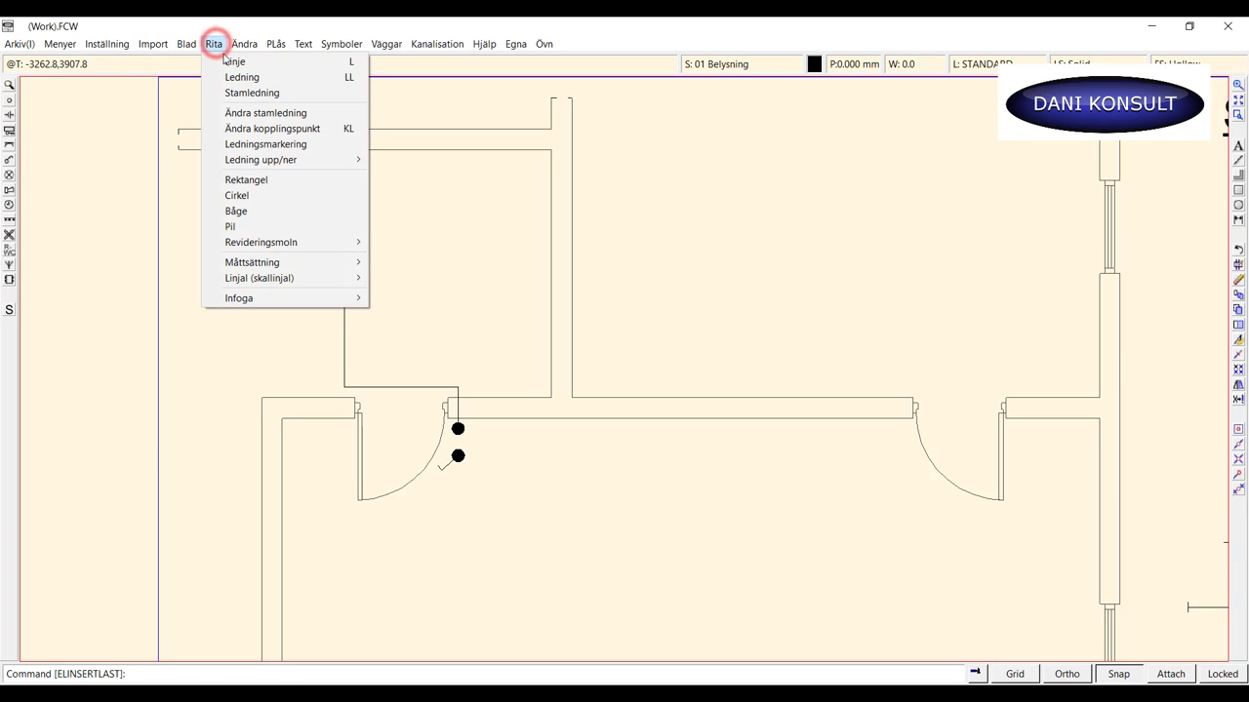
click(232, 61)
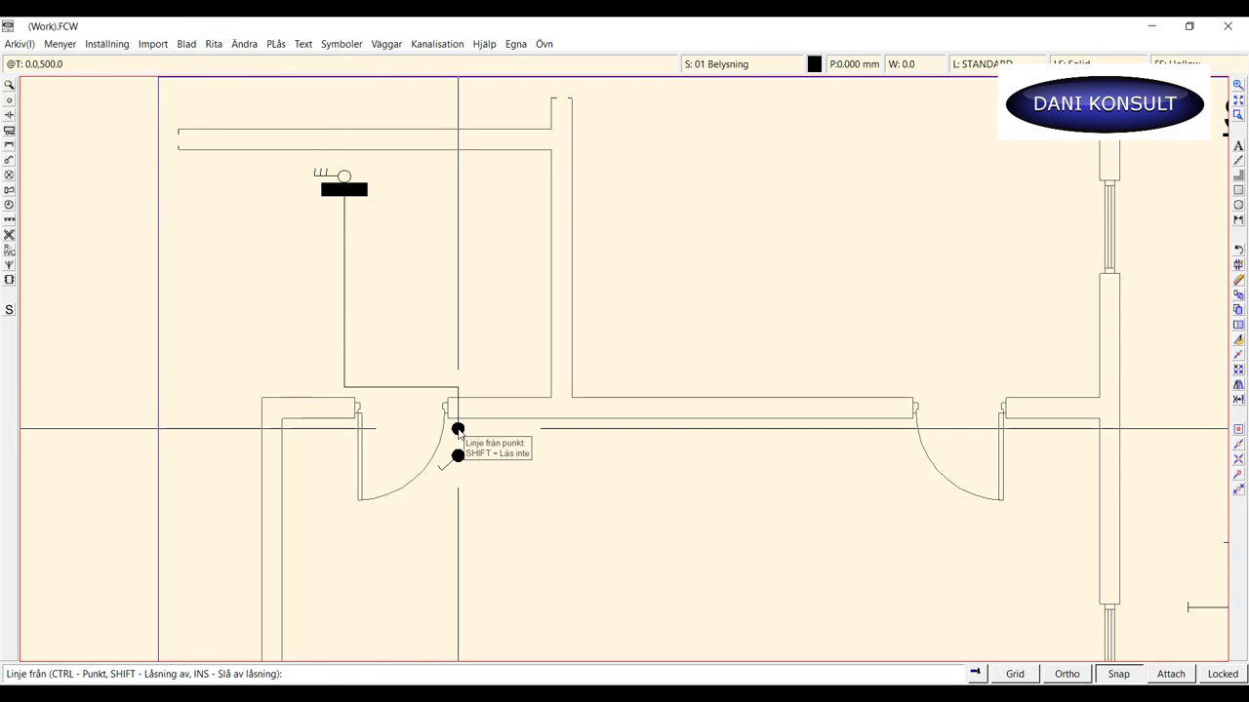
click(458, 429)
click(457, 455)
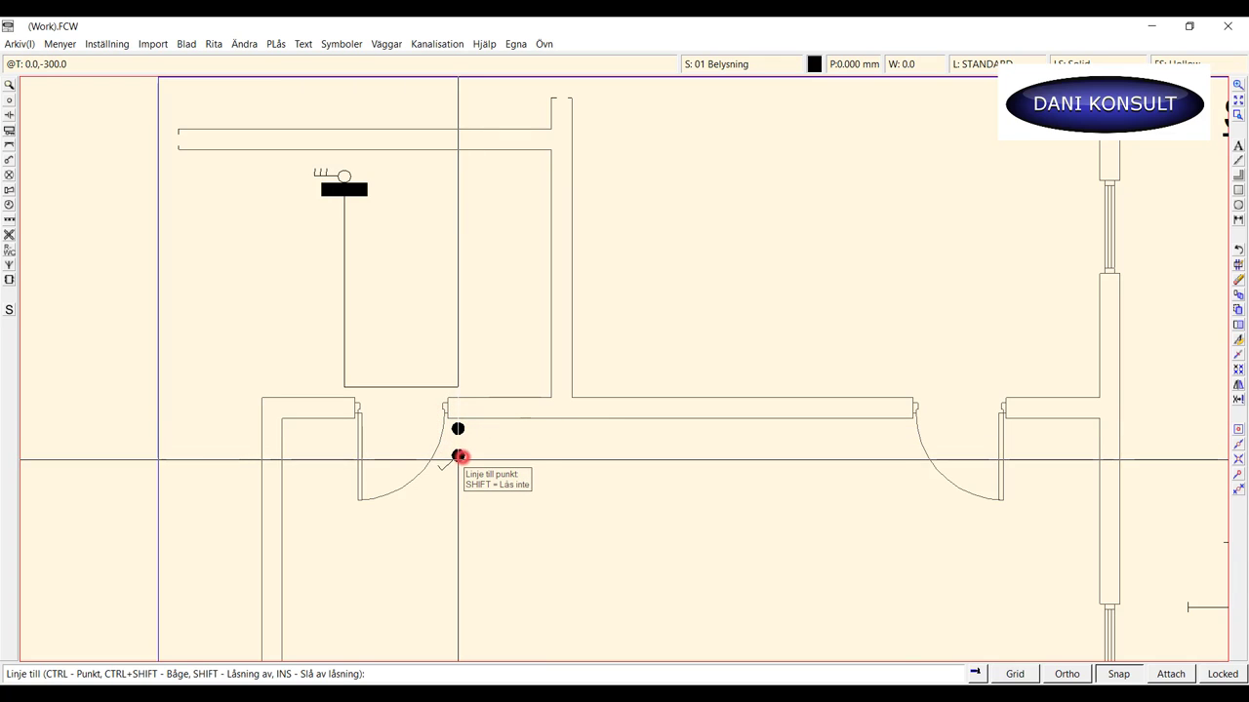
right_click(458, 456)
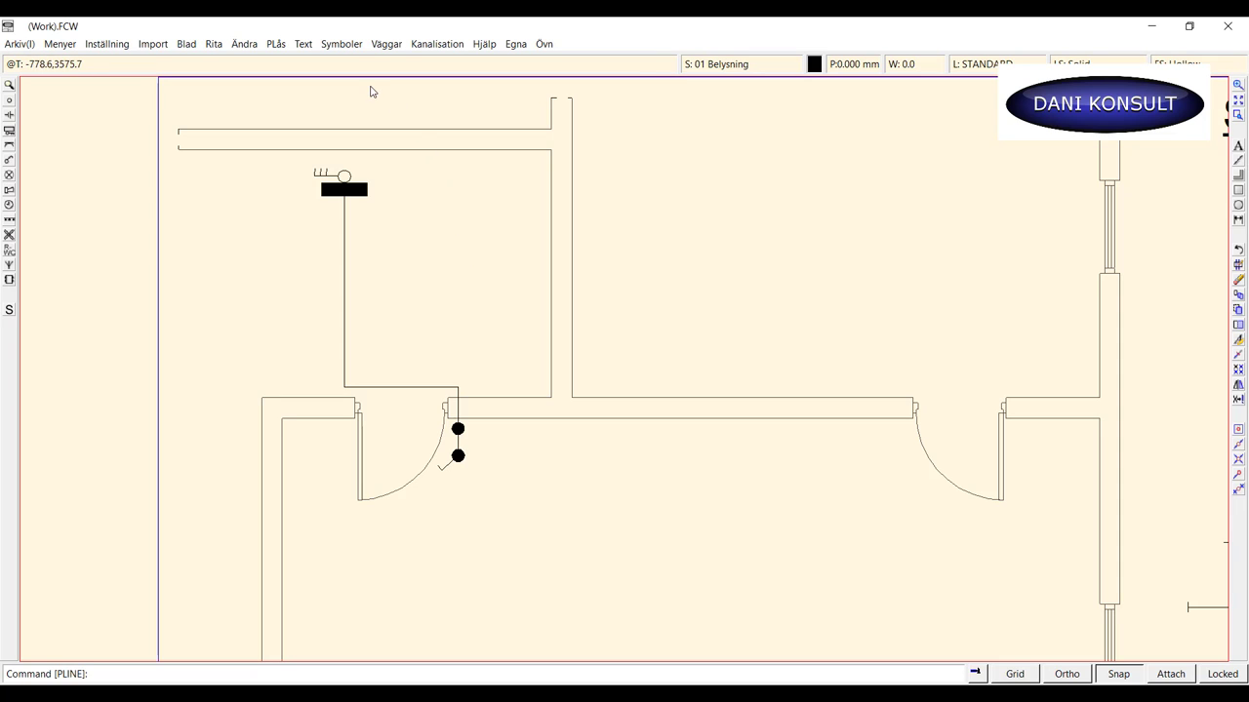
Configure a Ledningsmarkering wire marking with 1 conductor and N + PE.
click(214, 45)
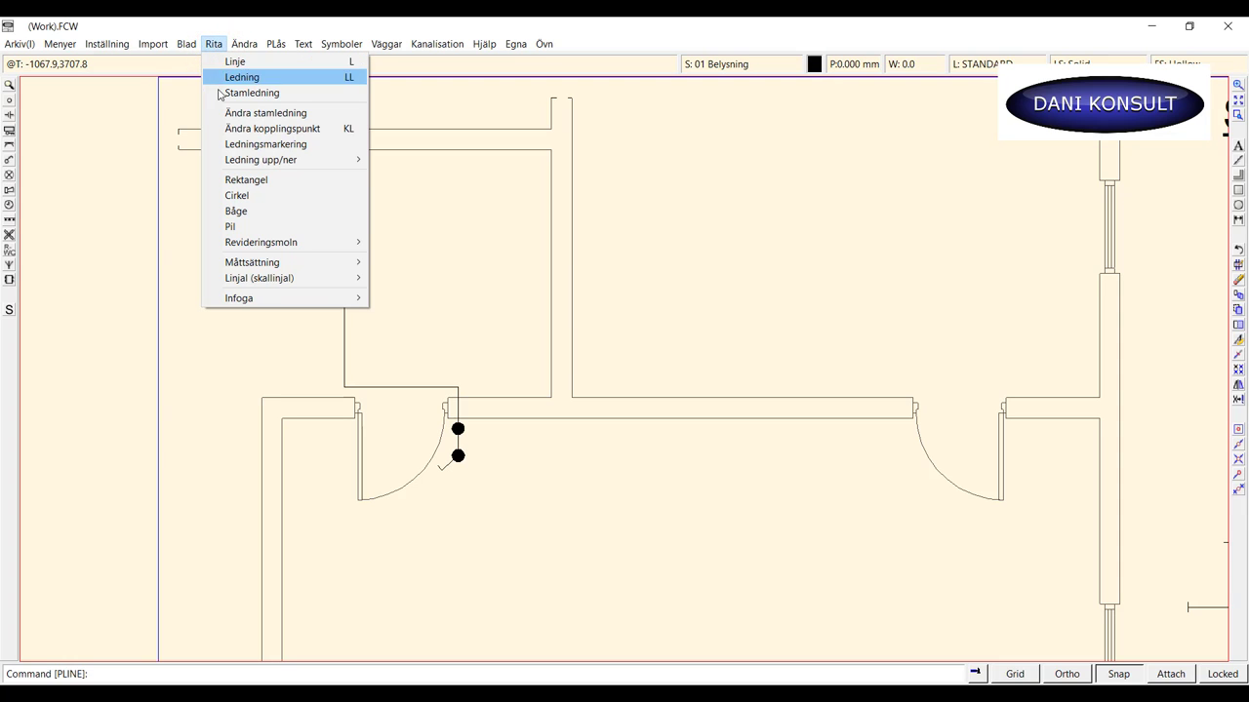
click(242, 144)
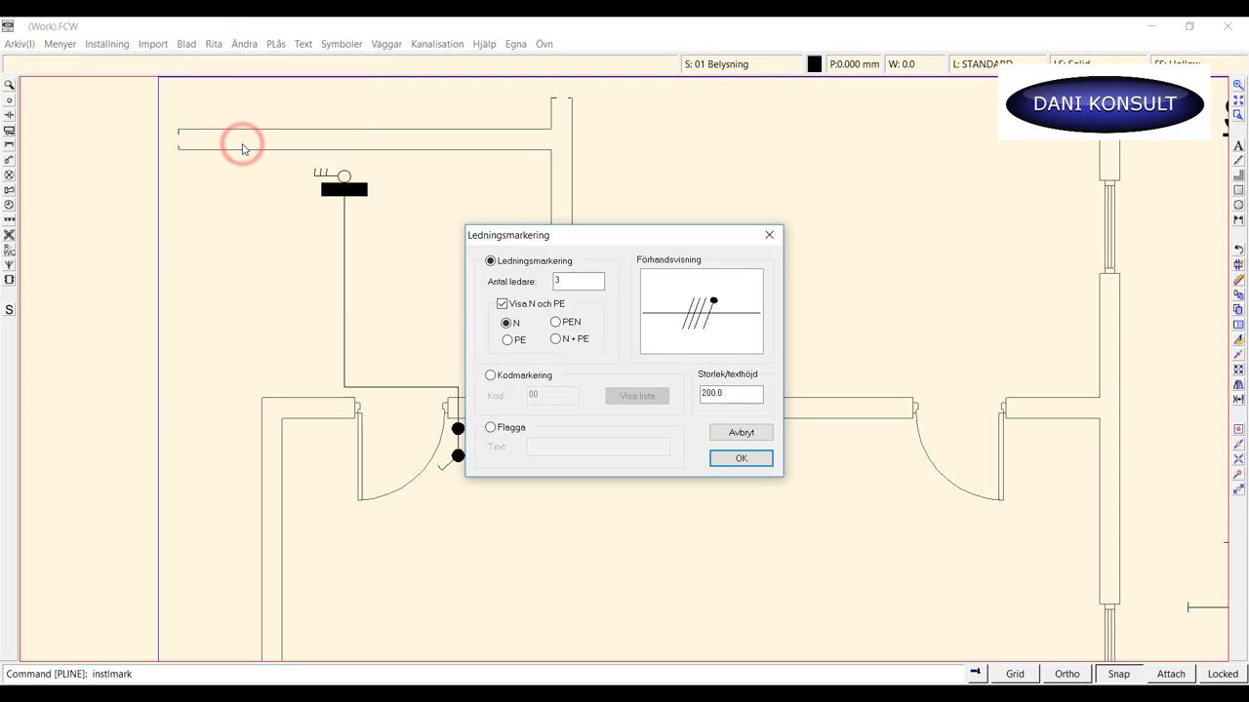
click(571, 281)
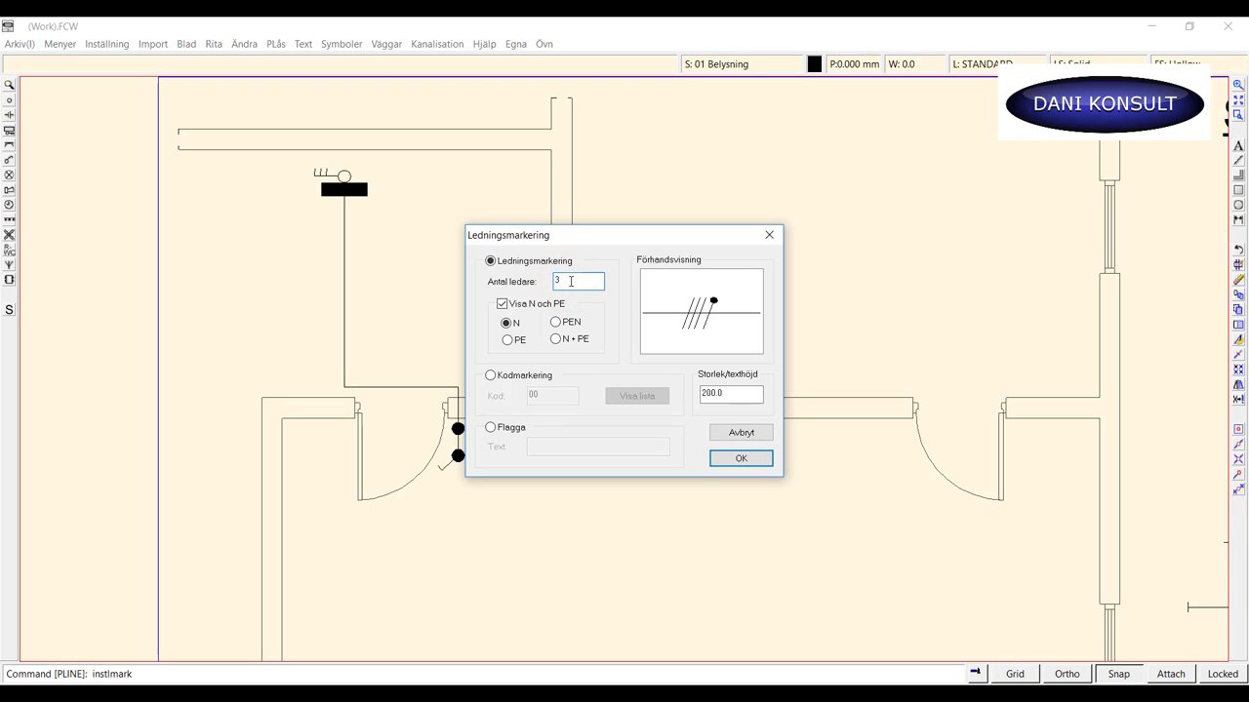
key(BackSpace)
text(1)
click(556, 341)
click(730, 395)
click(740, 458)
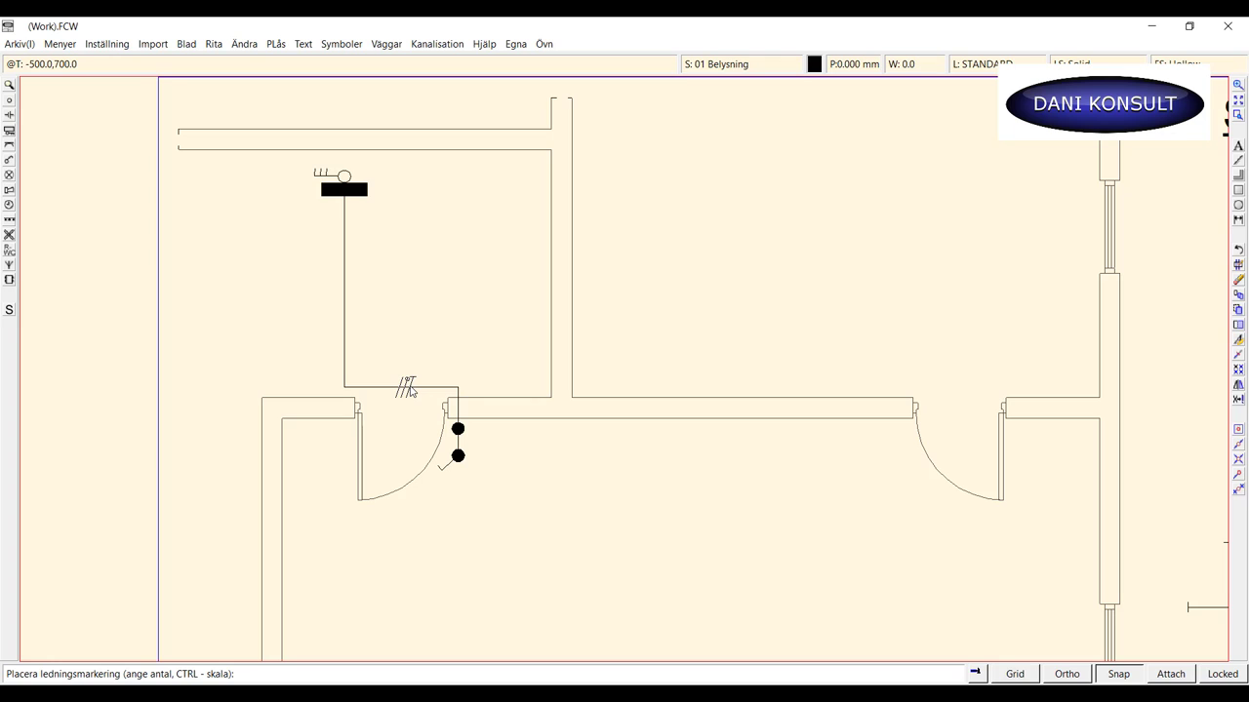
Place the N + PE marking on the board's horizontal cable, check it zoomed, and dismiss the reopened dialog.
click(407, 387)
right_click(503, 393)
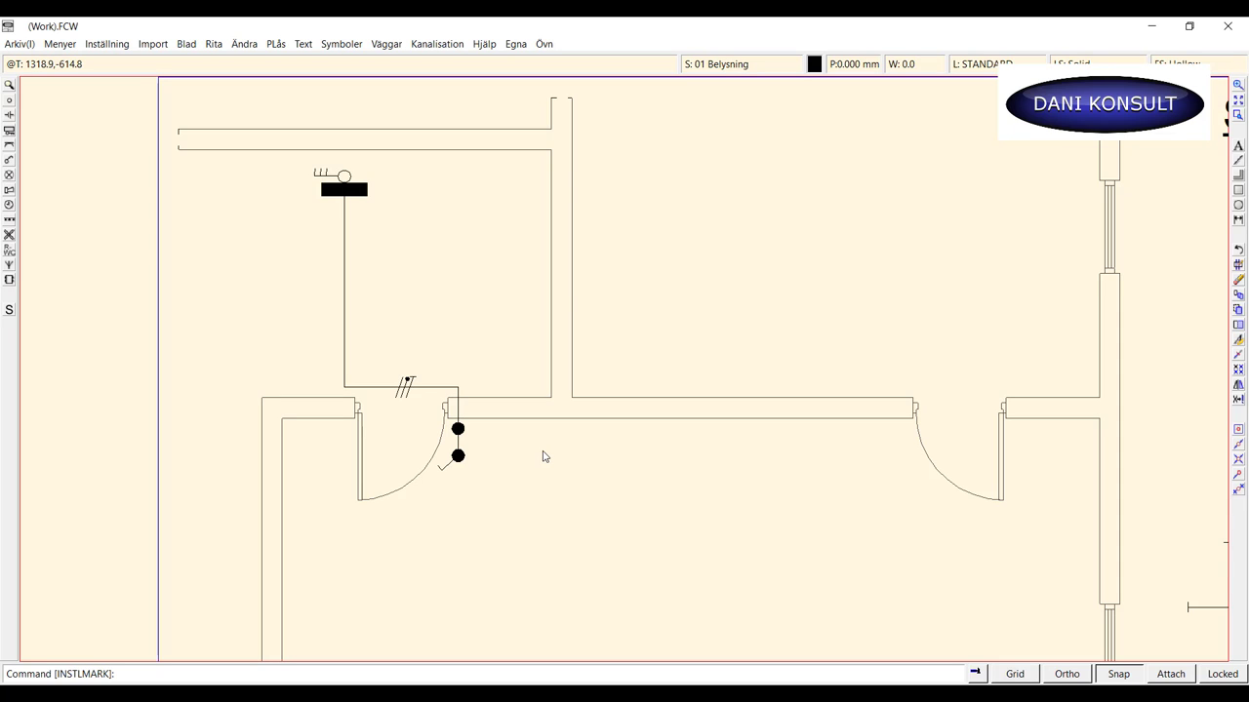
scroll(542, 470, up, 1)
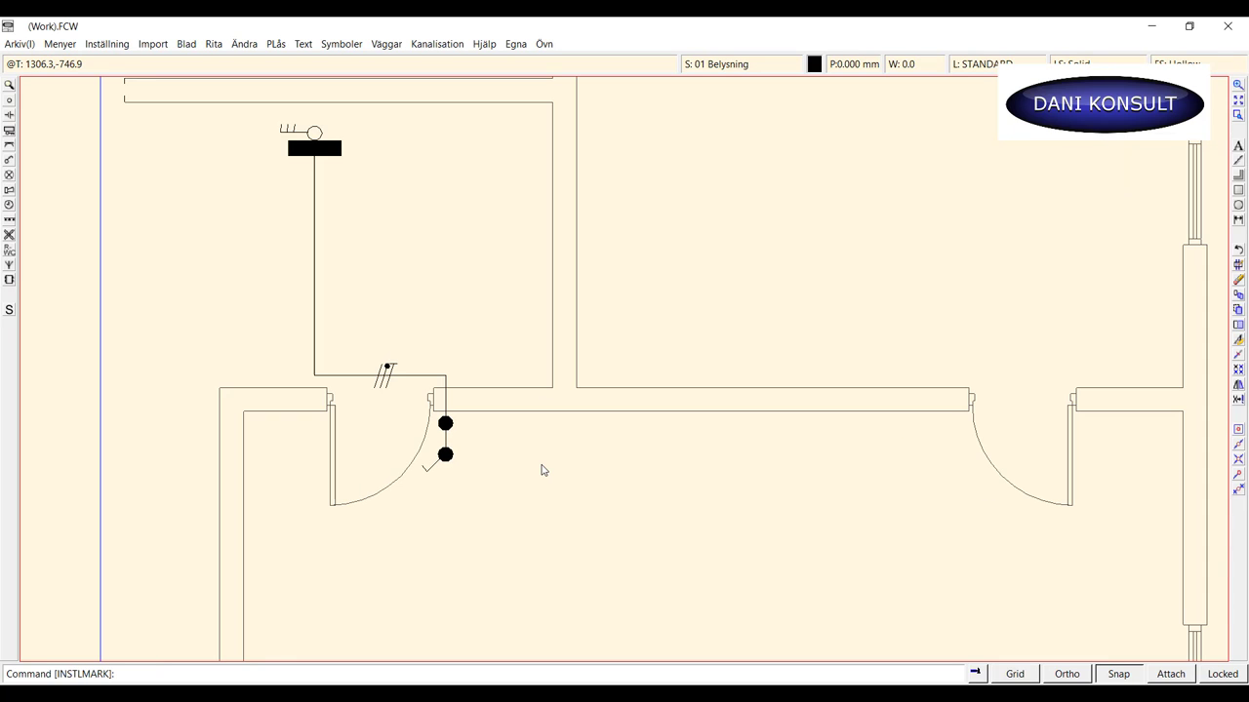
scroll(542, 470, up, 1)
scroll(542, 470, up, 2)
scroll(543, 470, up, 1)
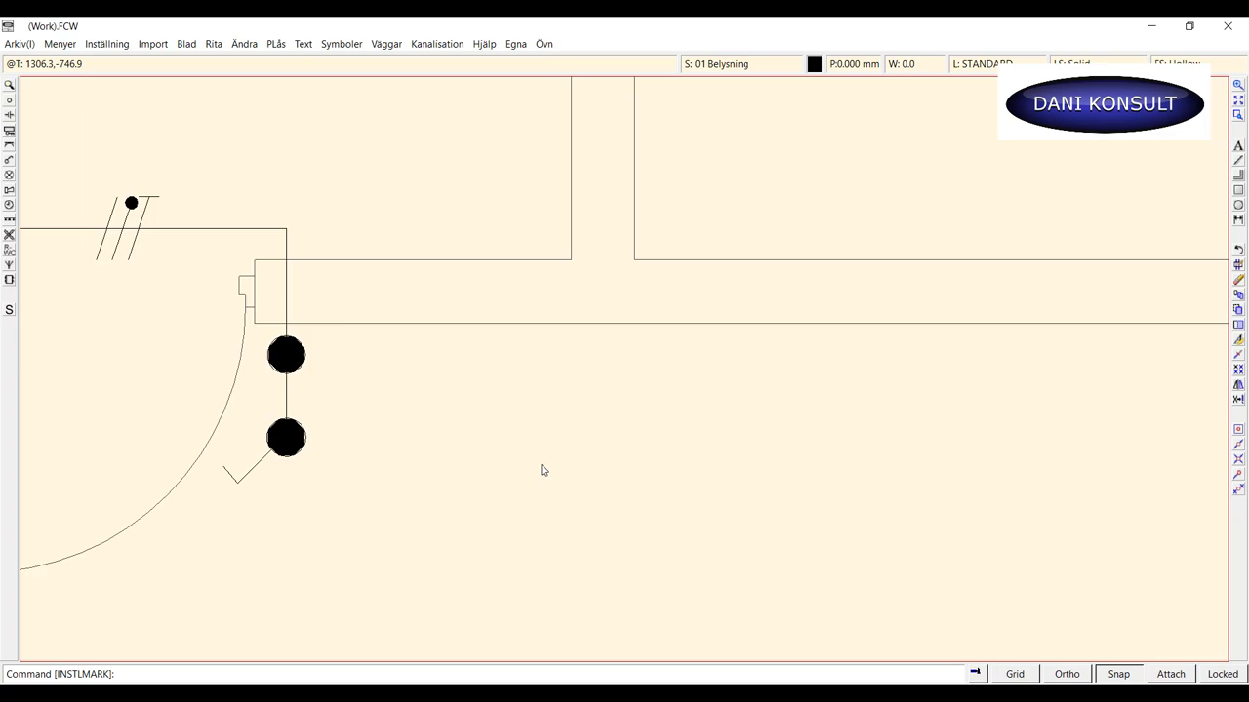
scroll(543, 470, down, 2)
scroll(543, 470, down, 2)
scroll(542, 470, down, 1)
scroll(543, 470, up, 1)
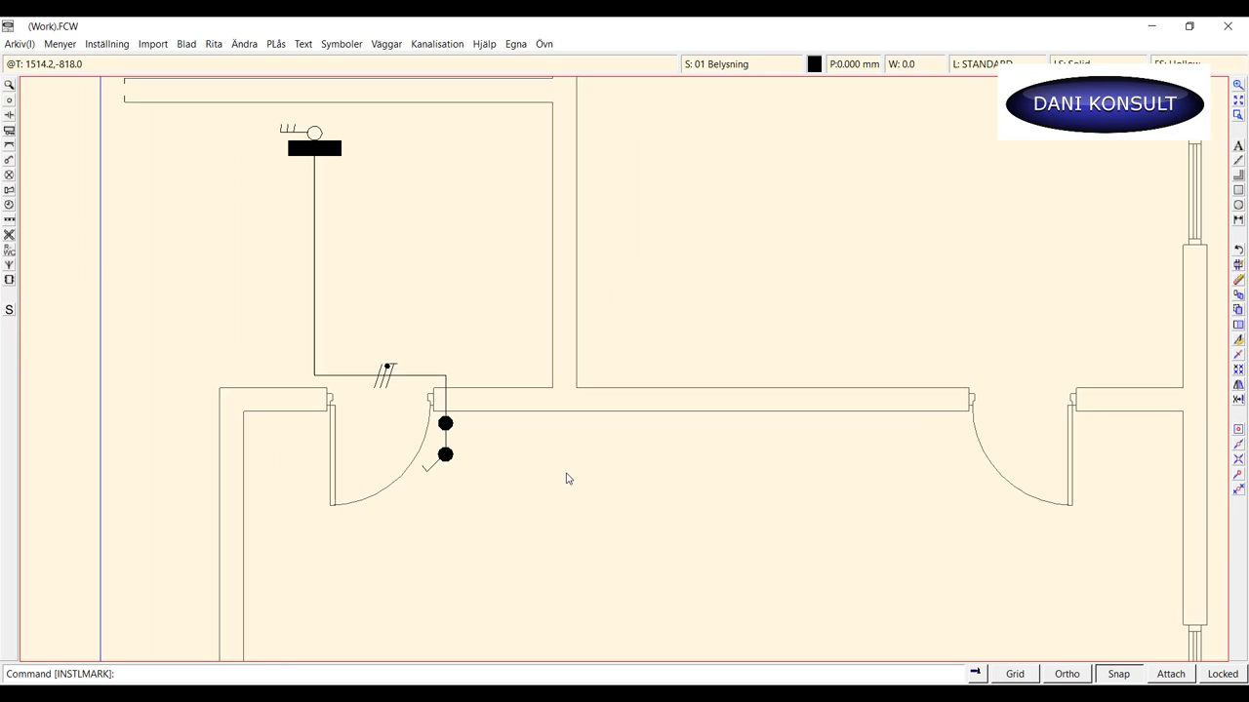
click(575, 486)
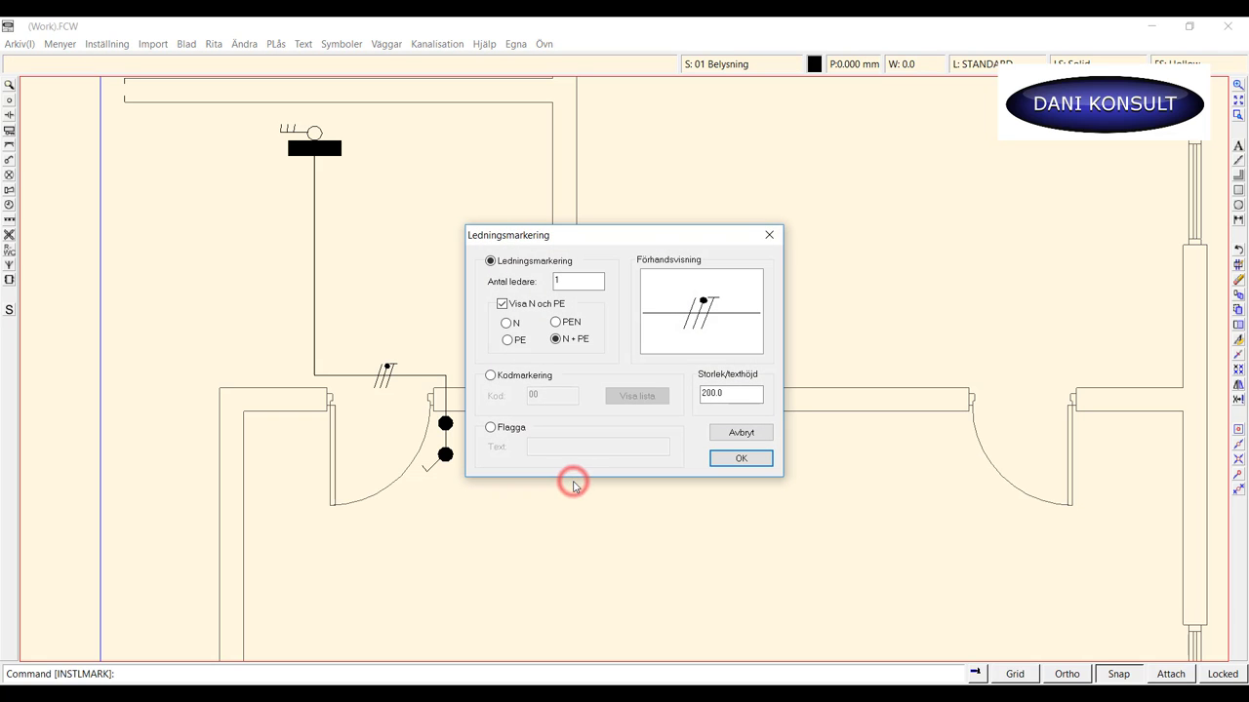
click(770, 235)
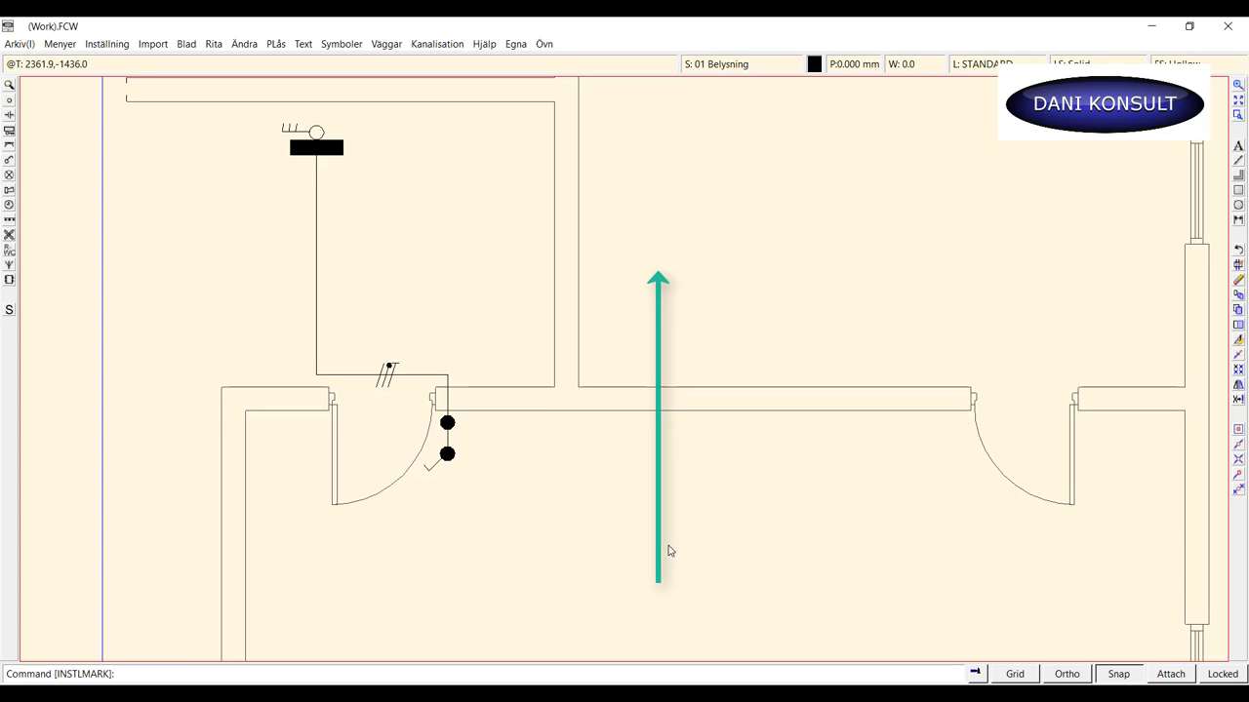
Pan and zoom the plan until the room below the door is centred.
middle_drag(667, 514, 659, 249)
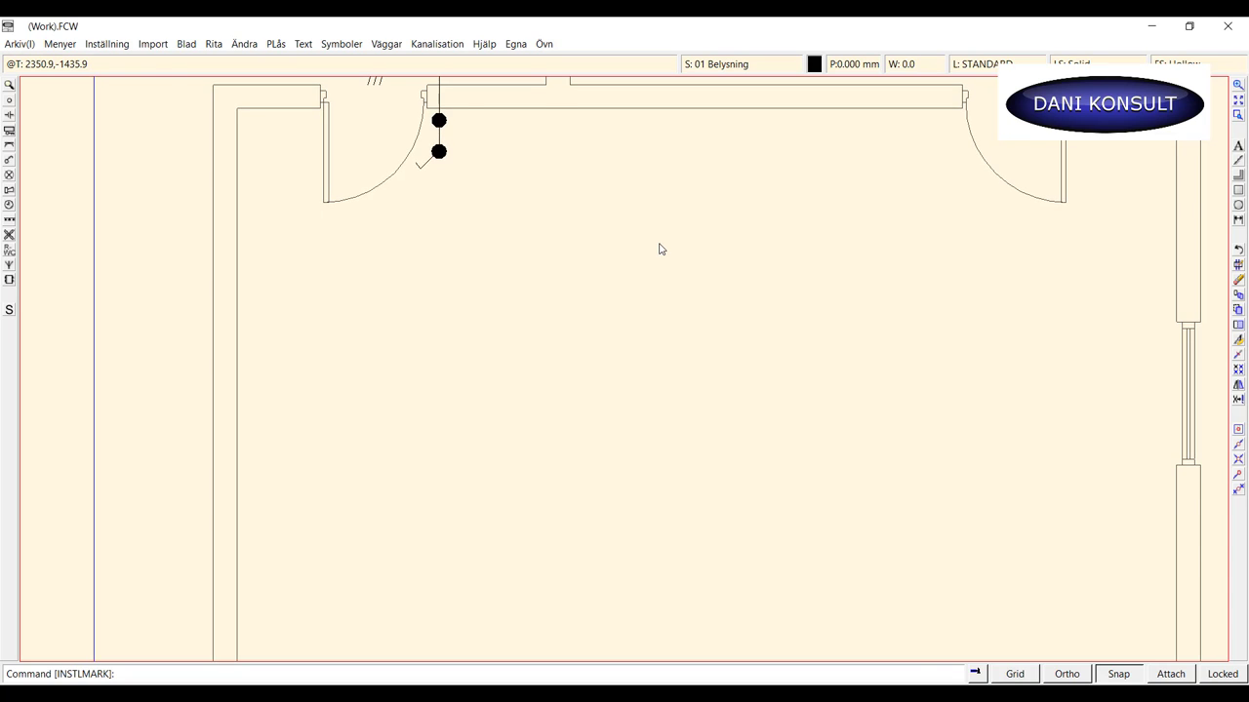
scroll(659, 249, down, 1)
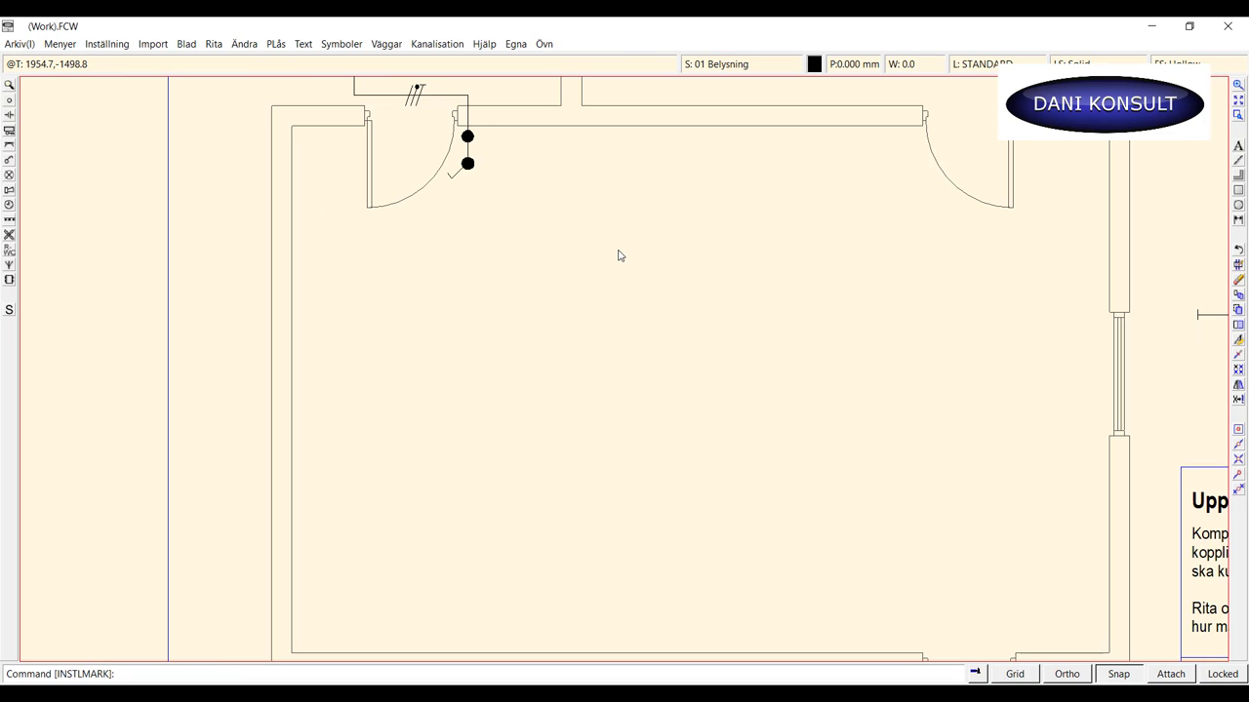
middle_drag(618, 255, 652, 246)
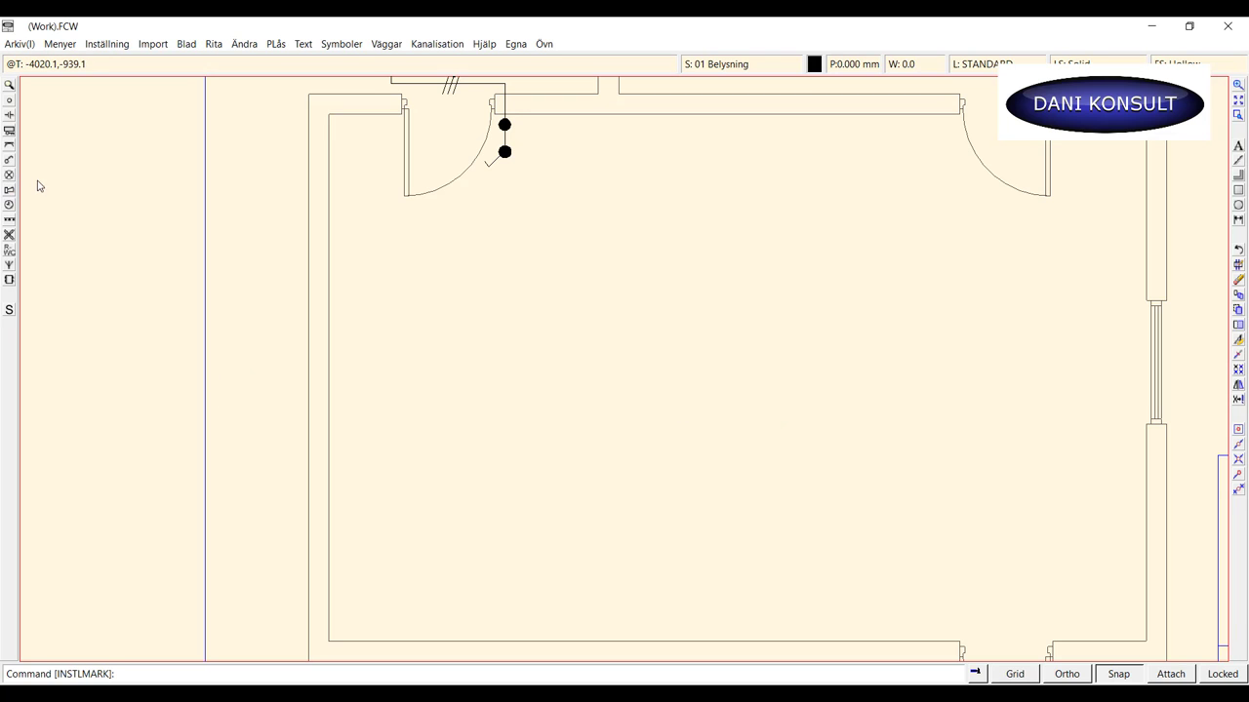
Insert a Lamputlopp lamp outlet from Belysning and move it to the room centre.
click(10, 174)
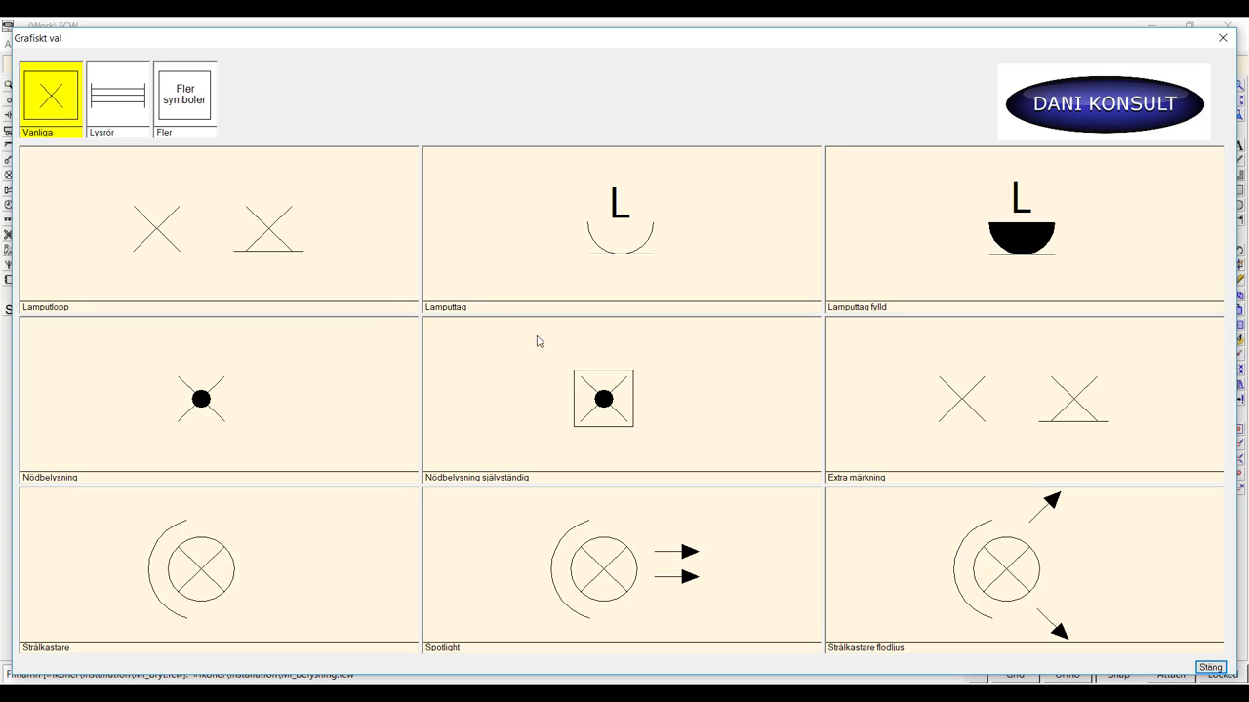
click(156, 223)
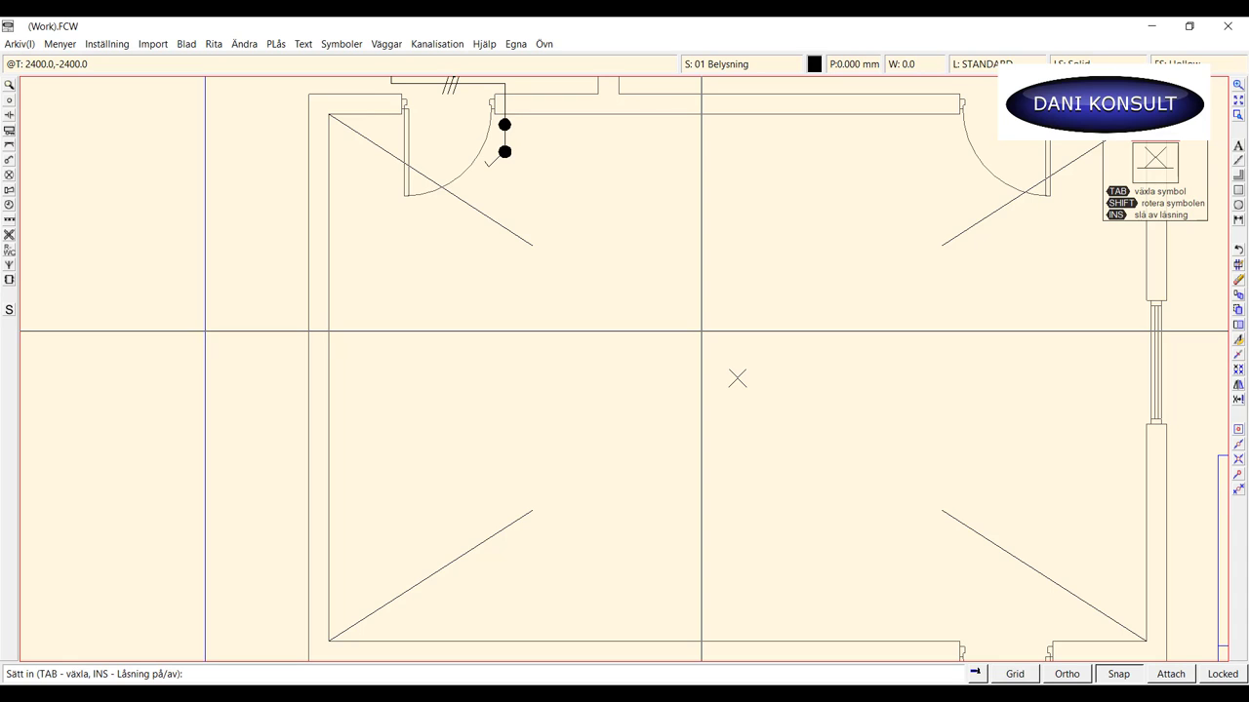
right_click(698, 334)
click(784, 406)
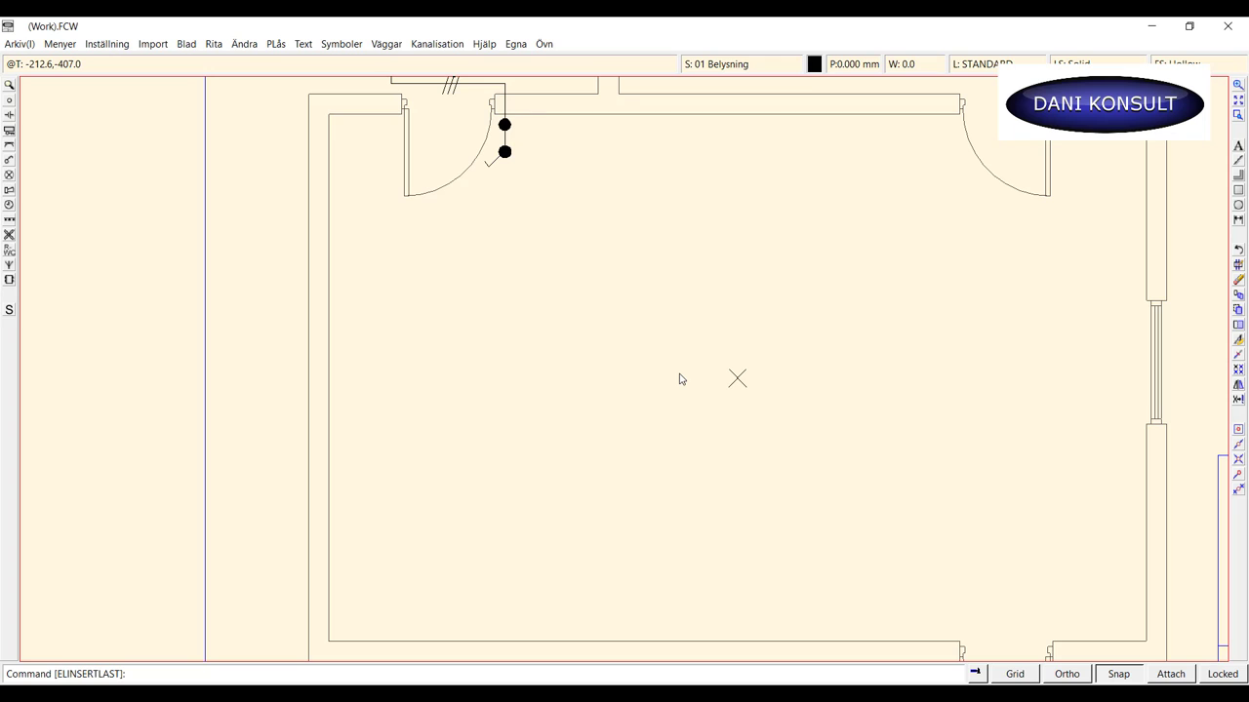
right_click(737, 379)
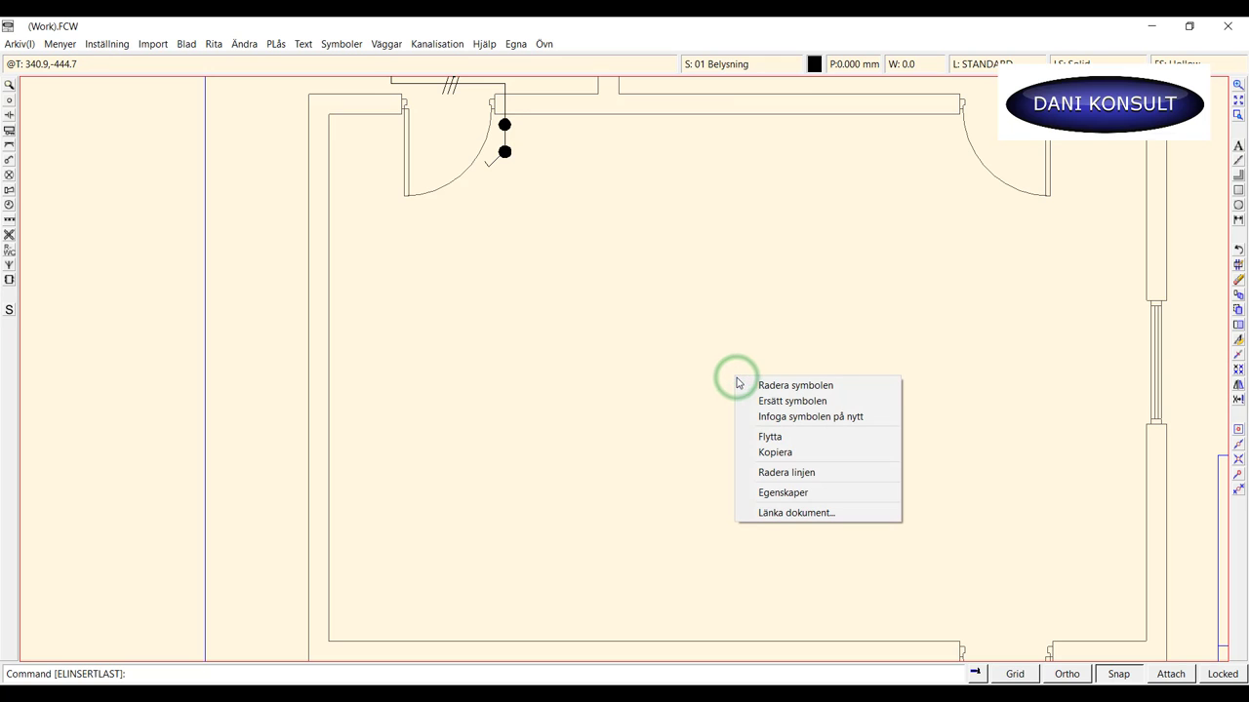
click(771, 438)
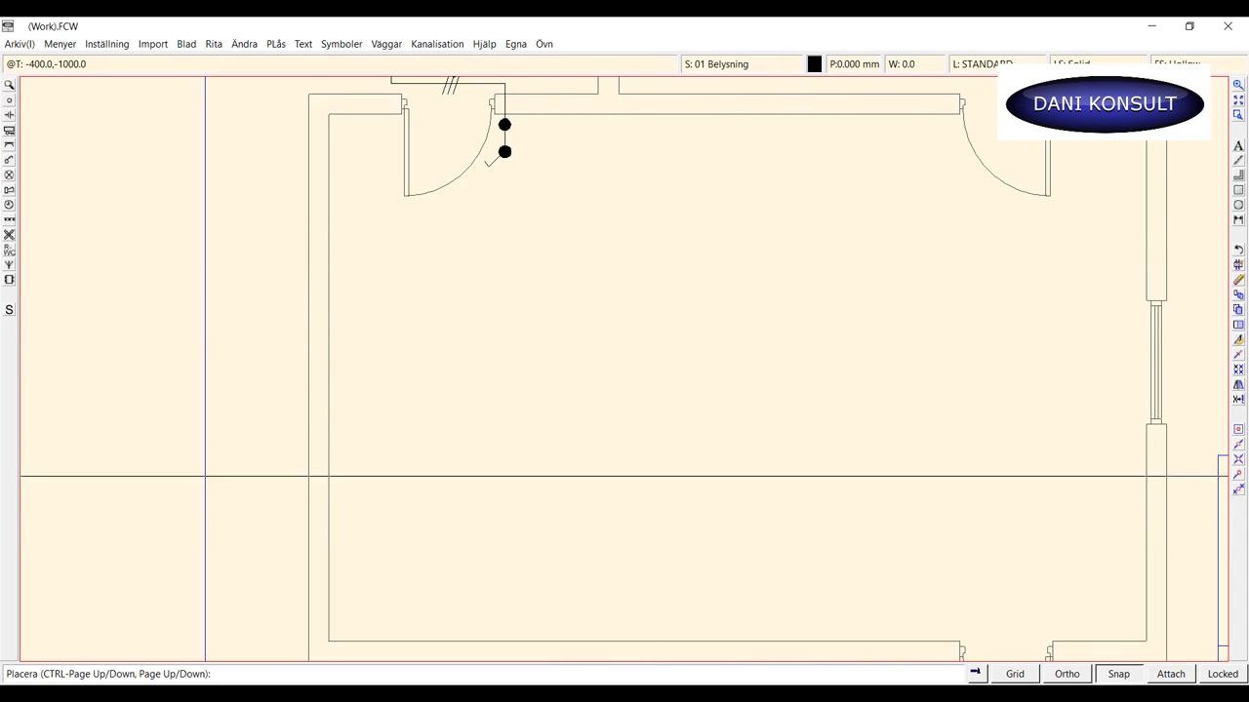
click(722, 354)
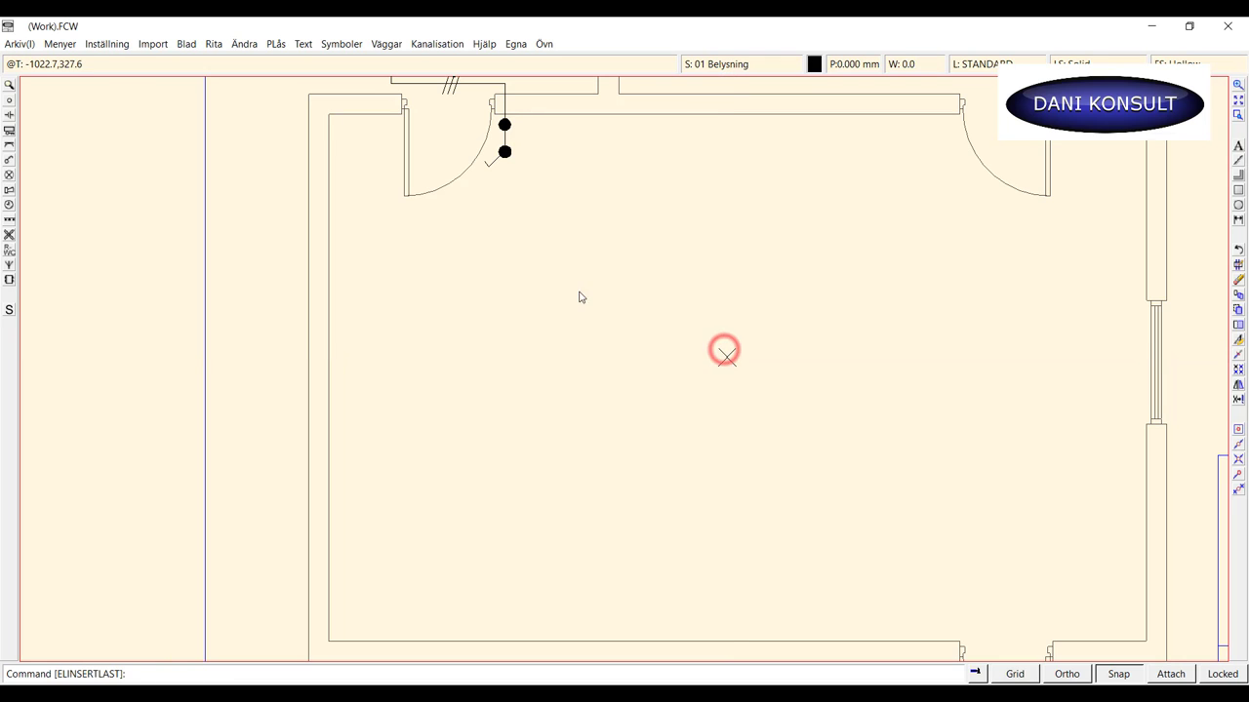
Draw a Linje cable from the upper black dot, right along the top wall, down to the lamp outlet.
click(215, 46)
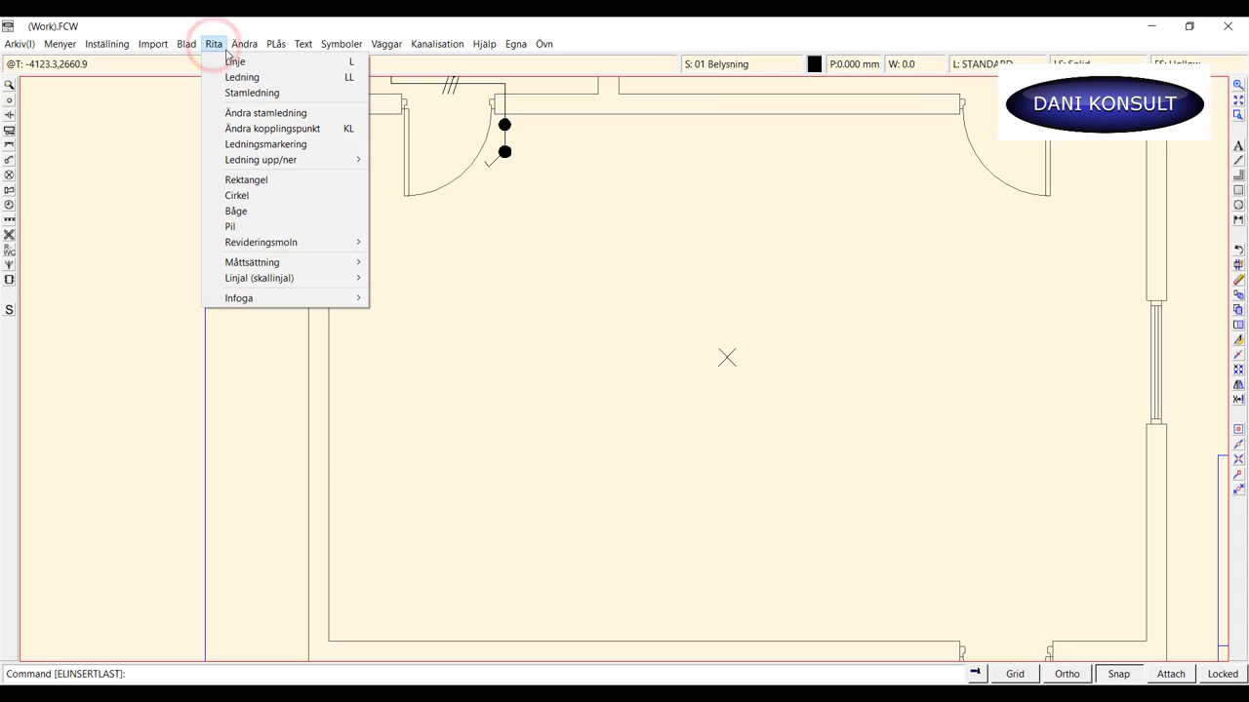
click(234, 61)
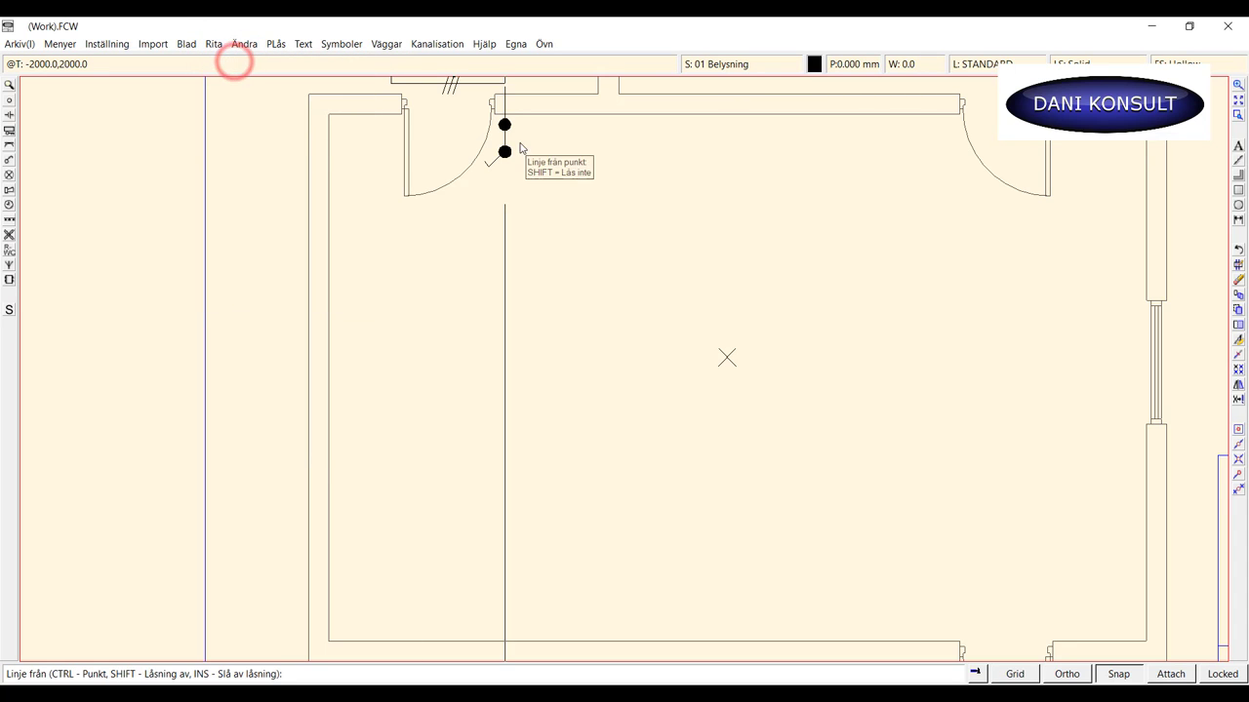
click(506, 125)
click(505, 125)
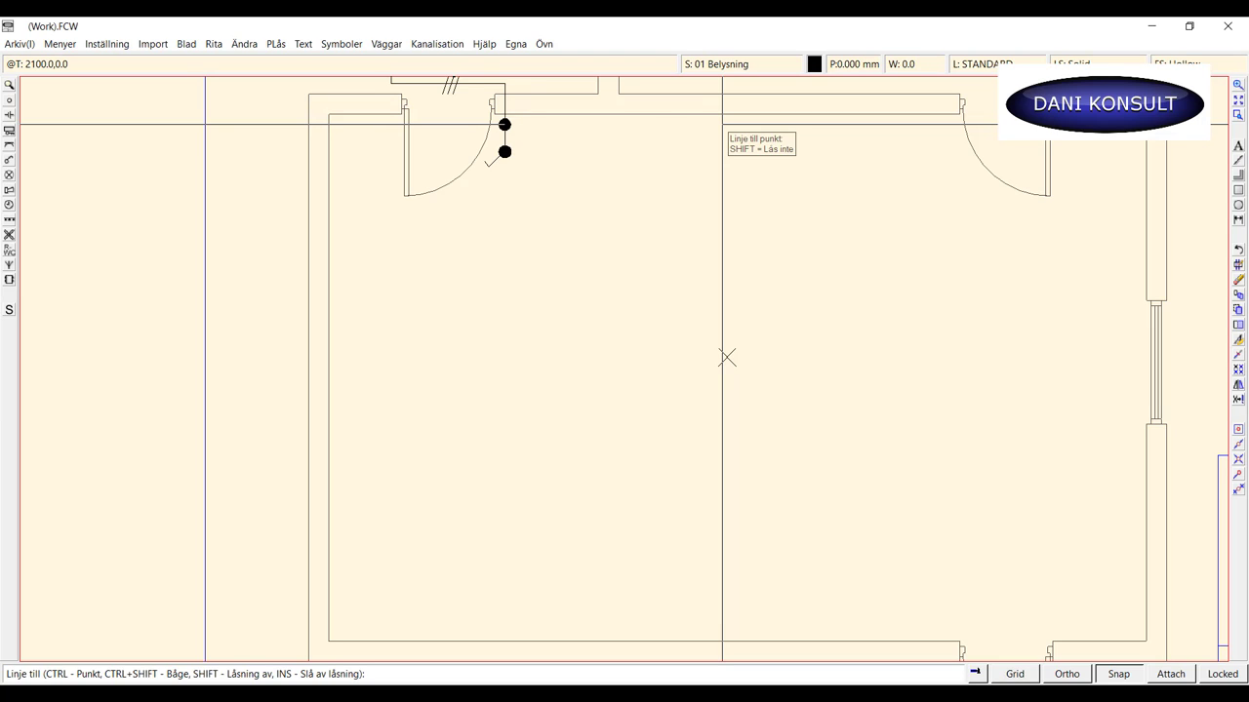
click(722, 124)
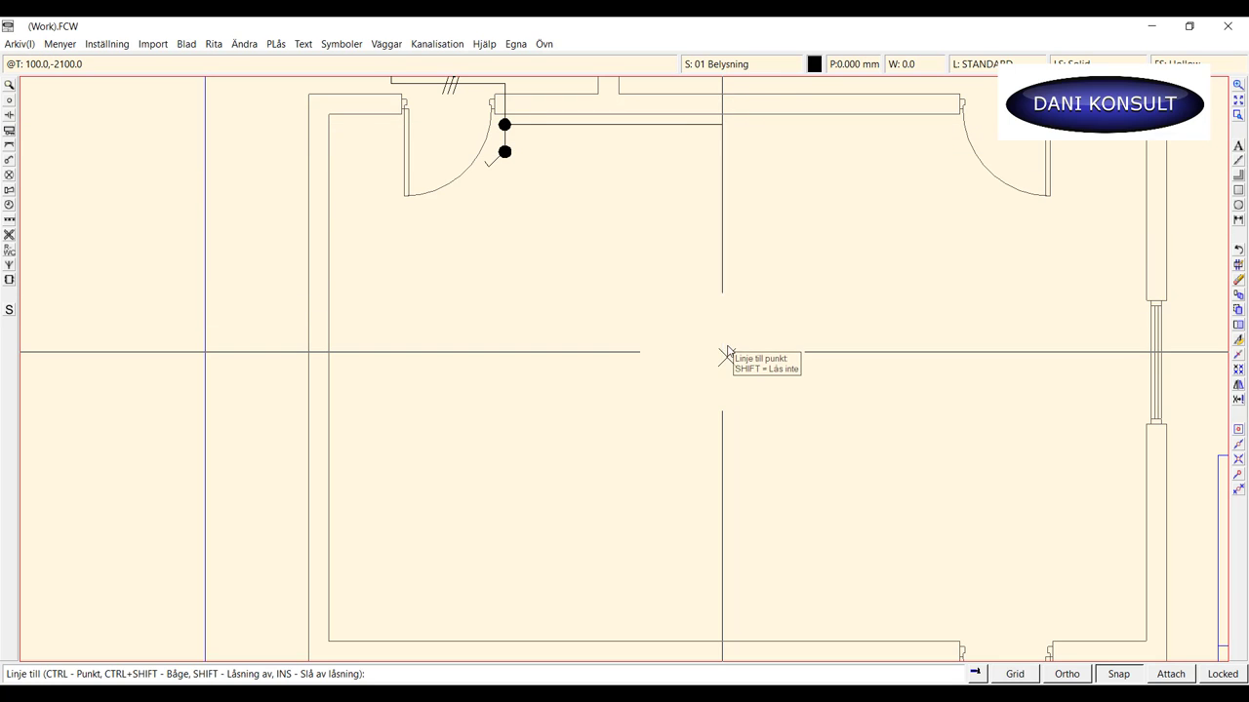
click(726, 361)
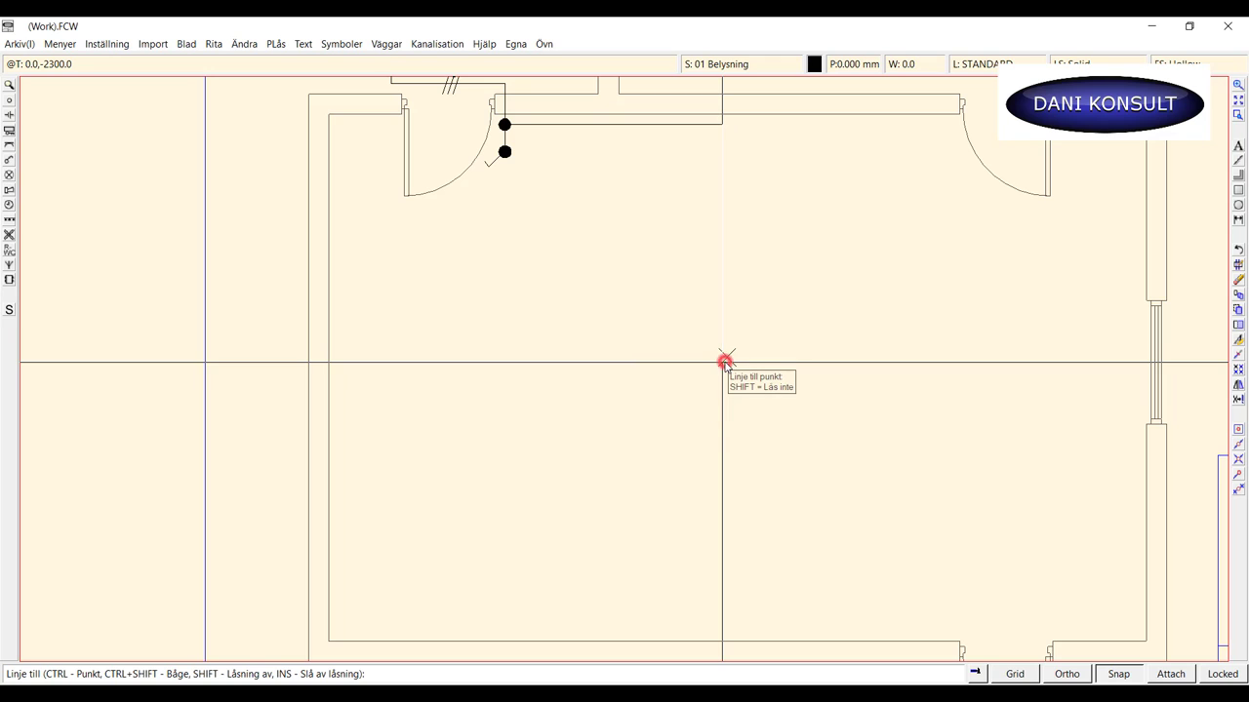
right_click(725, 361)
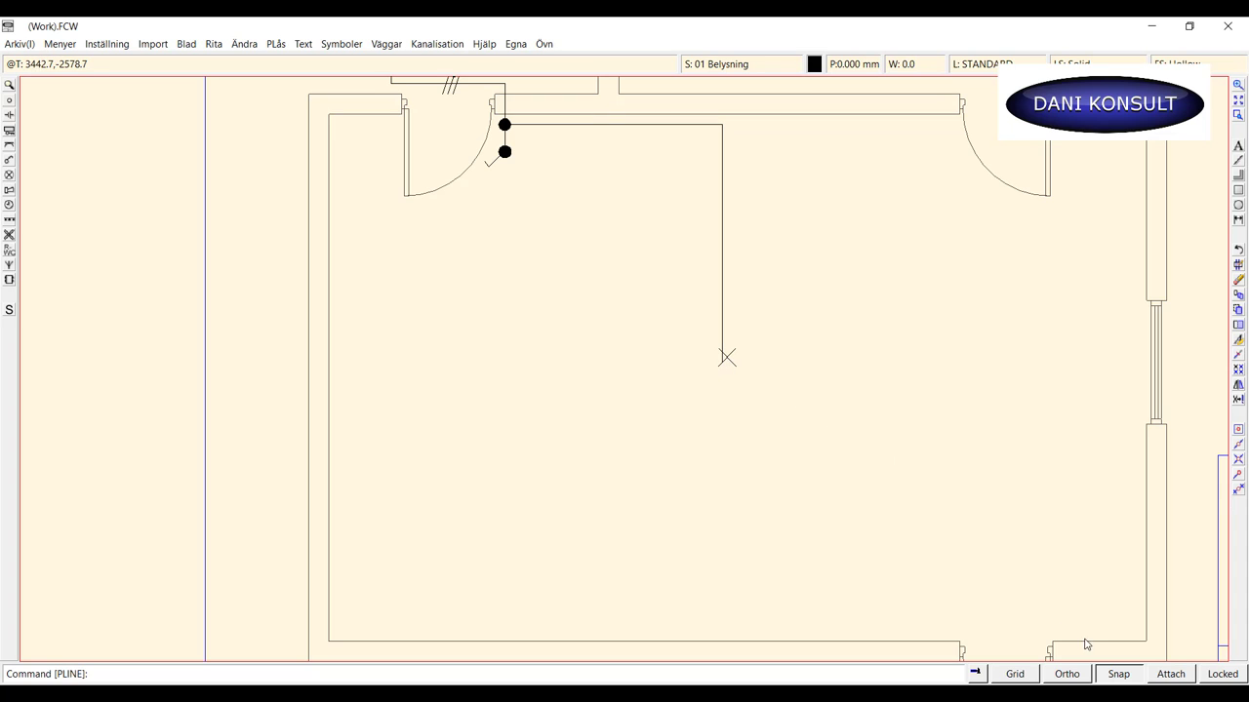
With Snap off, move the lamp outlet onto the cable's lower end, then re-enable Snap.
click(1117, 675)
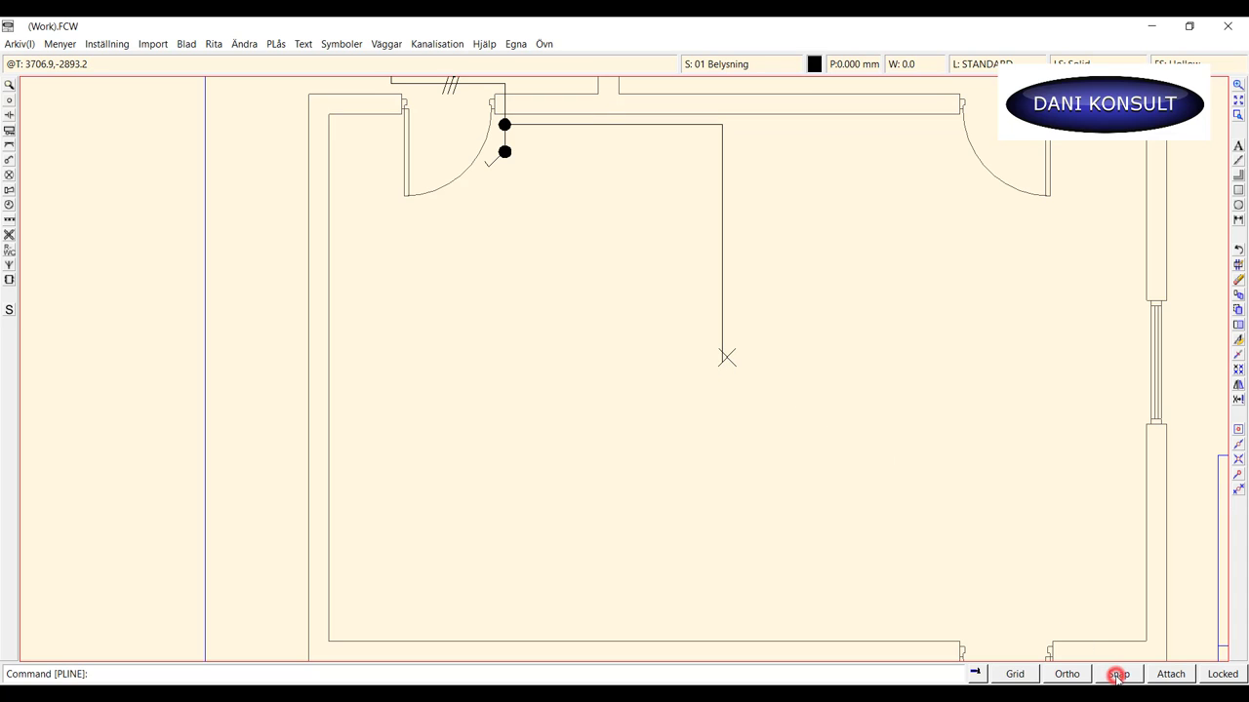
right_click(731, 362)
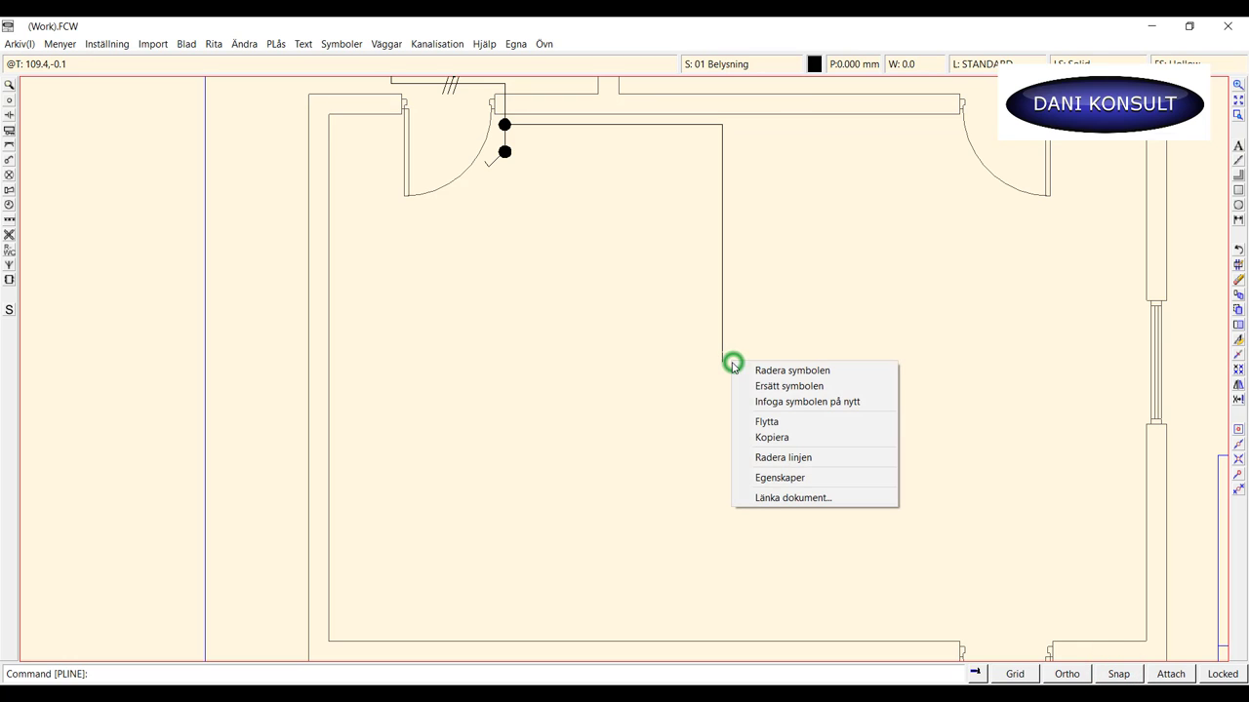
click(766, 421)
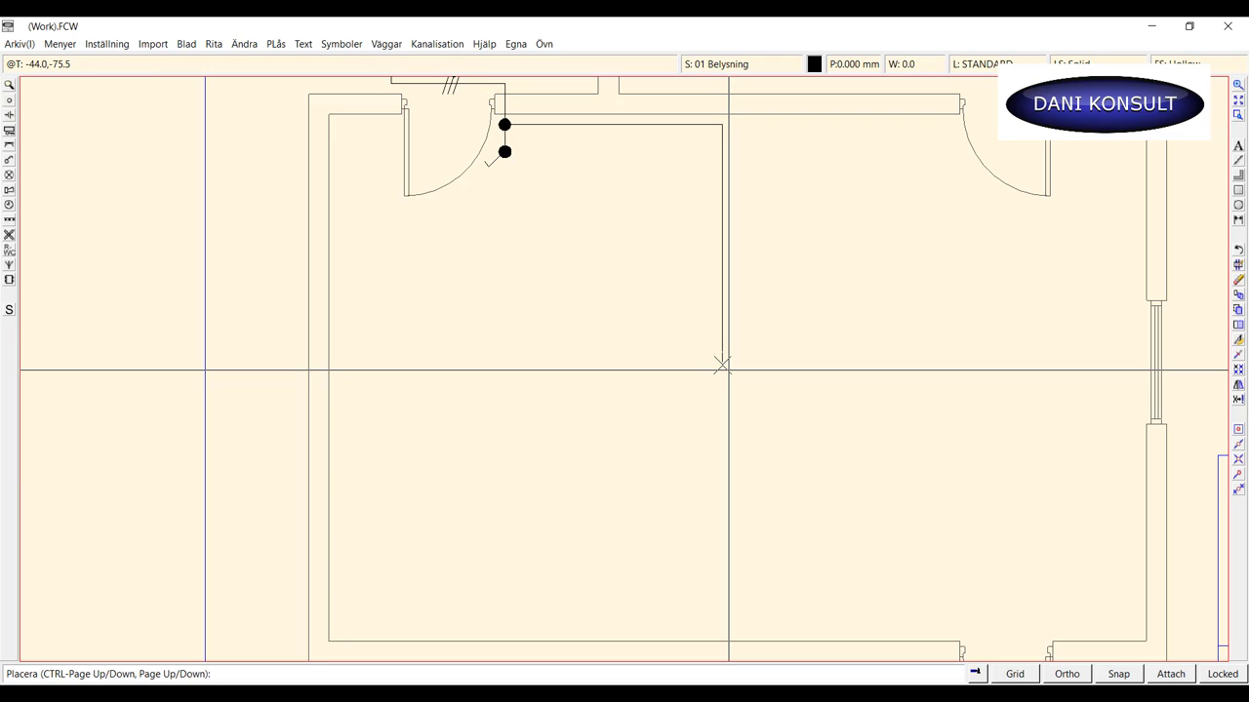
click(721, 365)
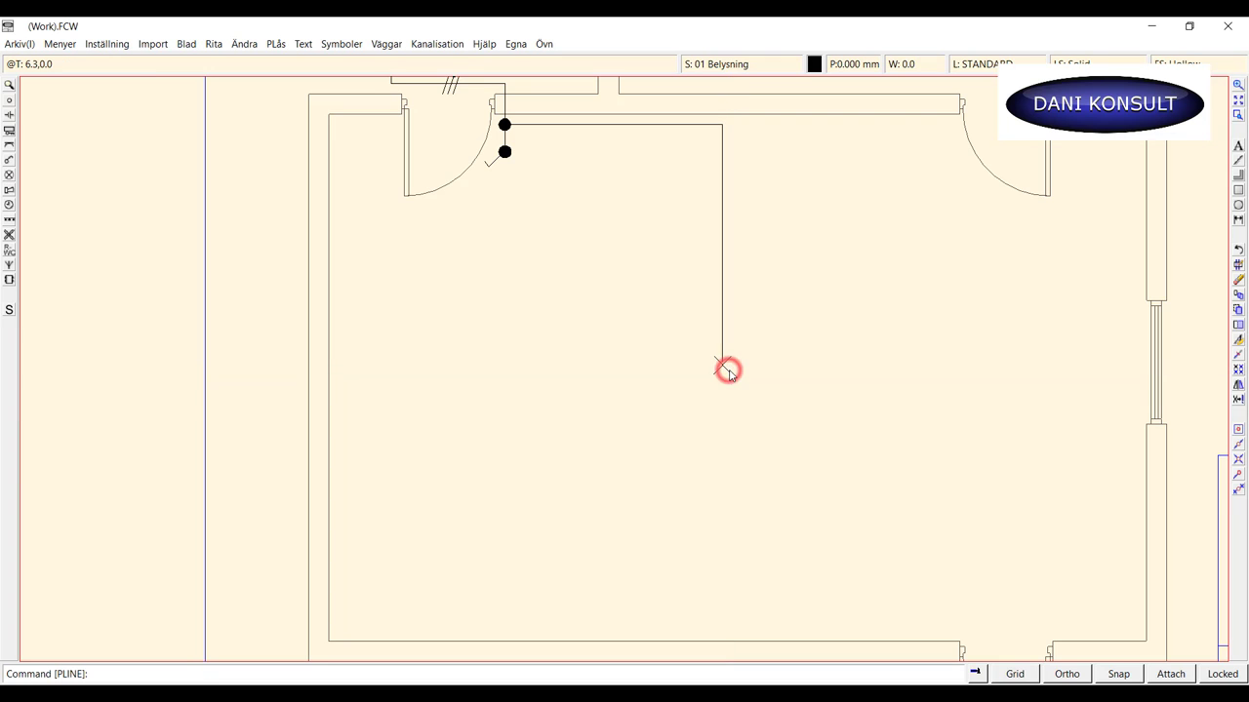
click(1114, 678)
scroll(540, 221, down, 1)
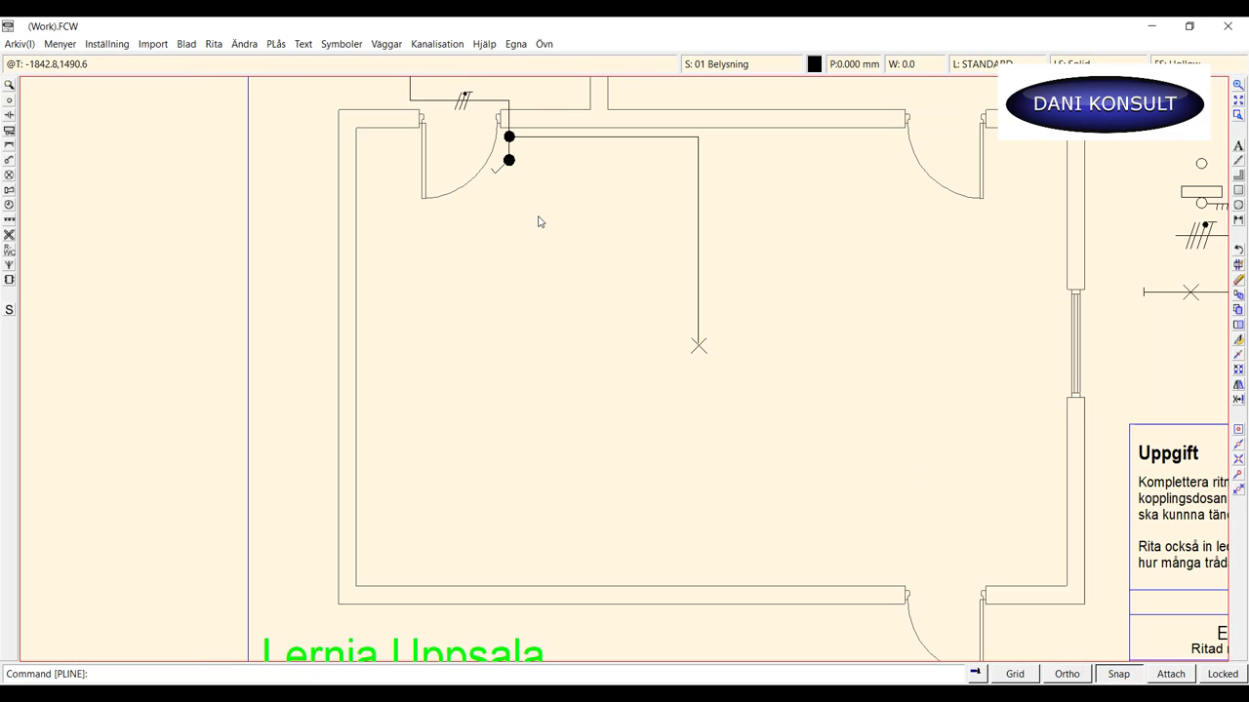
Pan the plan to bring the distribution board at the top into view.
mouse_move(544, 214)
middle_down()
mouse_move(630, 326)
mouse_move(615, 407)
mouse_move(602, 399)
middle_up()
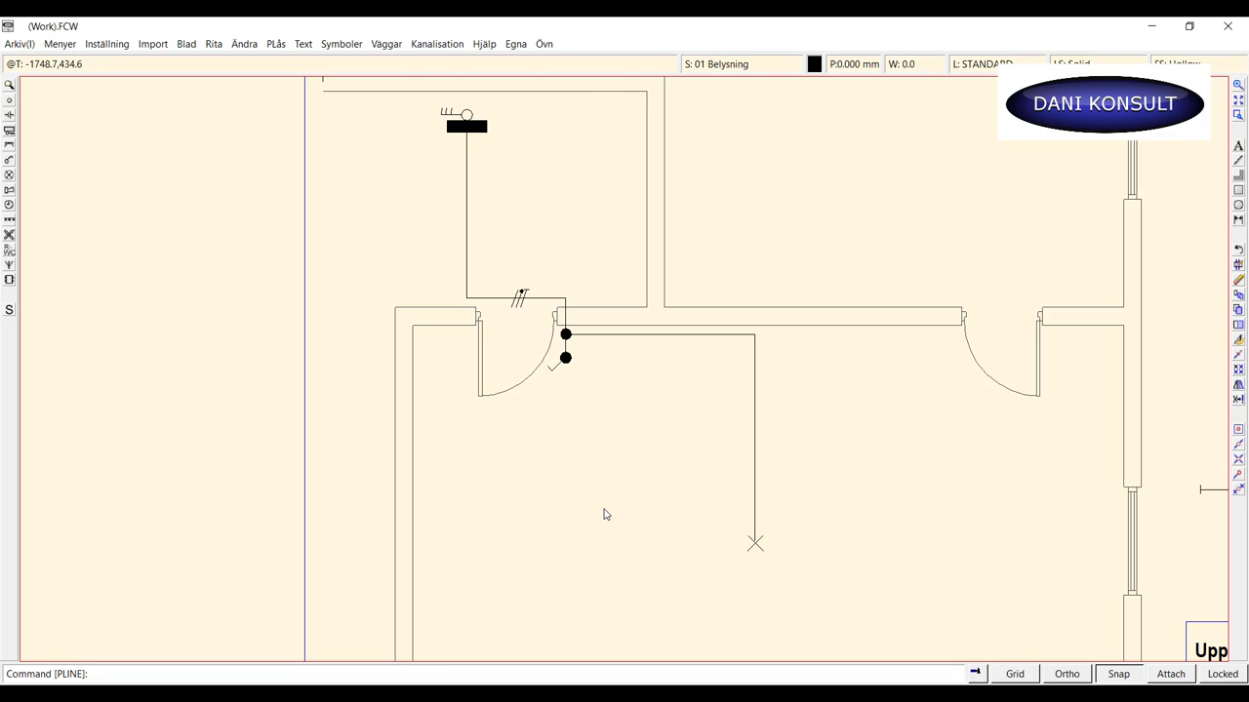
scroll(604, 514, down, 1)
scroll(604, 514, up, 1)
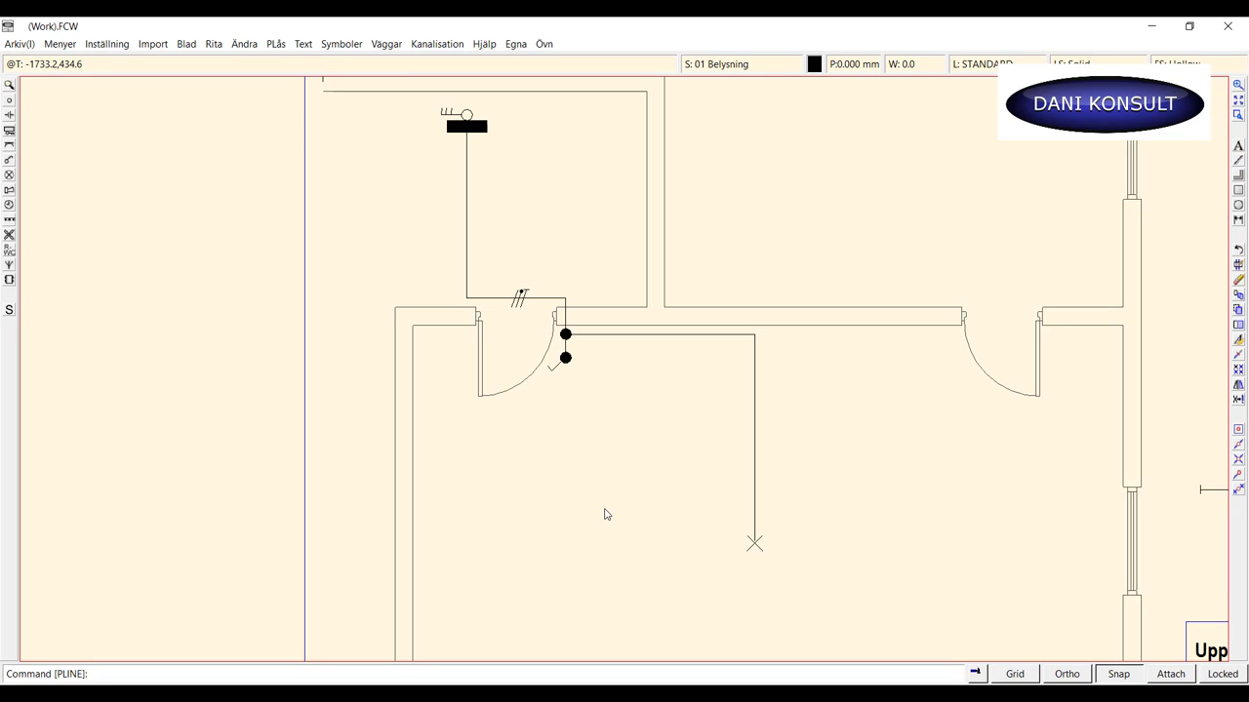
mouse_move(597, 517)
middle_down()
mouse_move(605, 471)
mouse_move(600, 482)
middle_up()
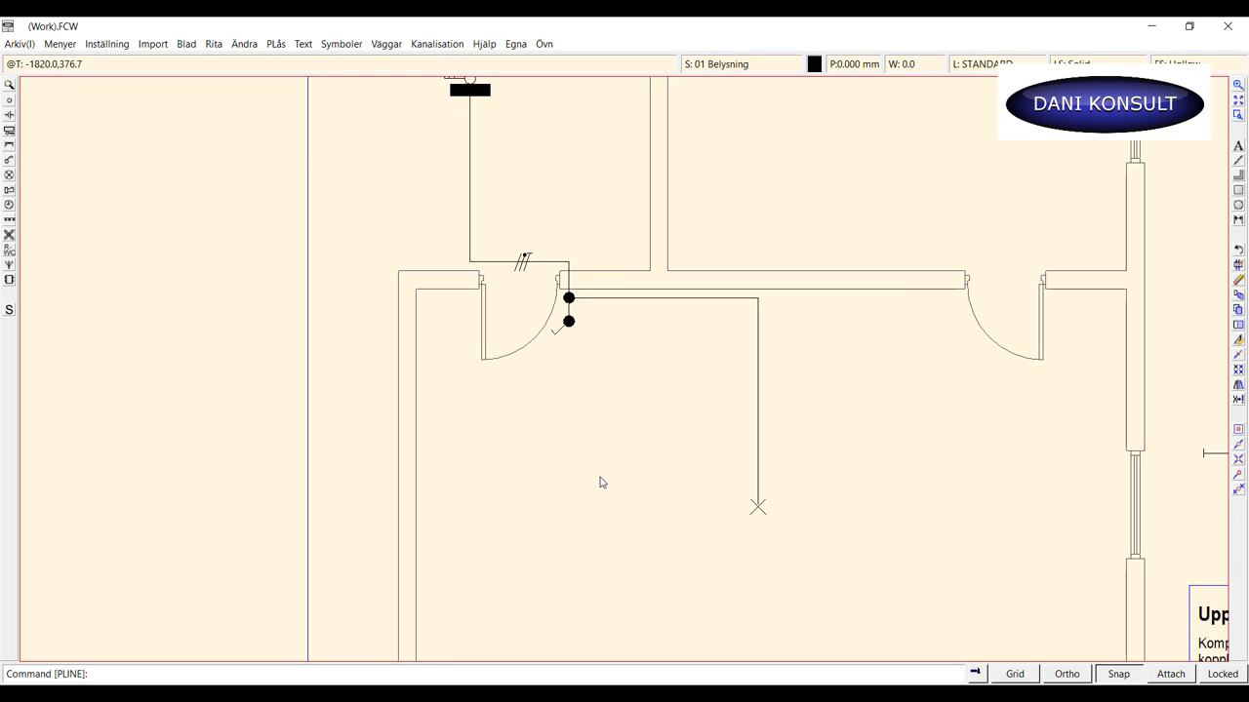